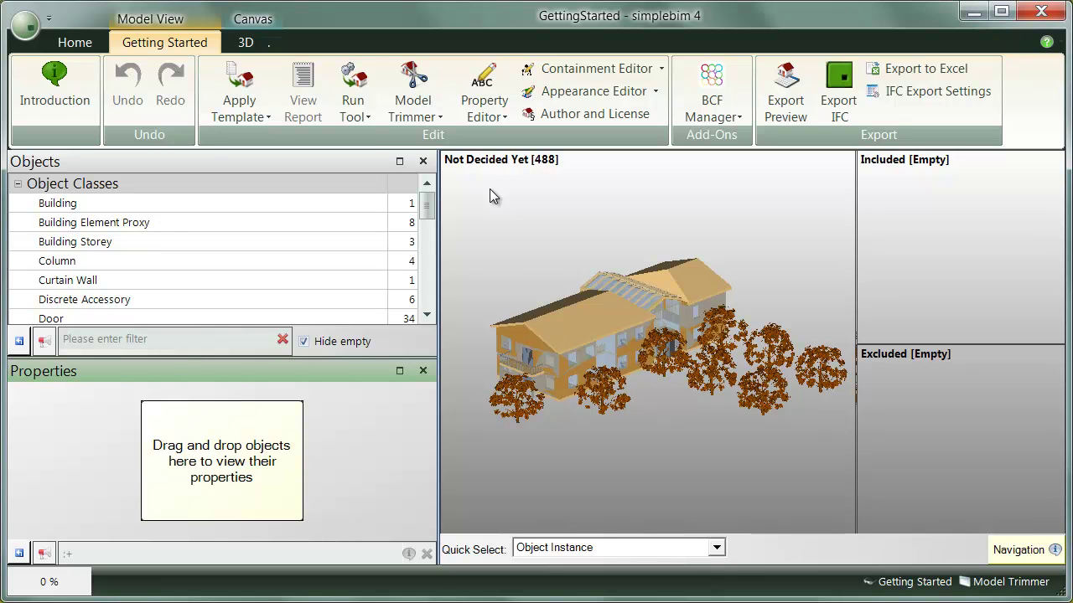
# Apply the Getting Started (Requirements) template and confirm it, giving 285 included and 203 excluded objects.
pyautogui.click(255, 109)
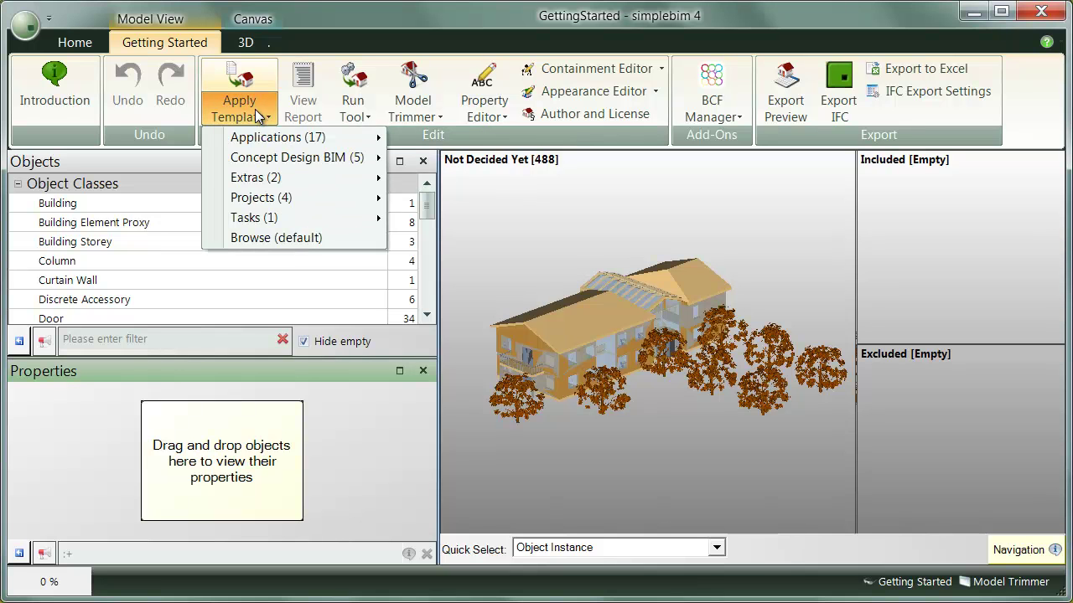
pyautogui.moveTo(338, 198)
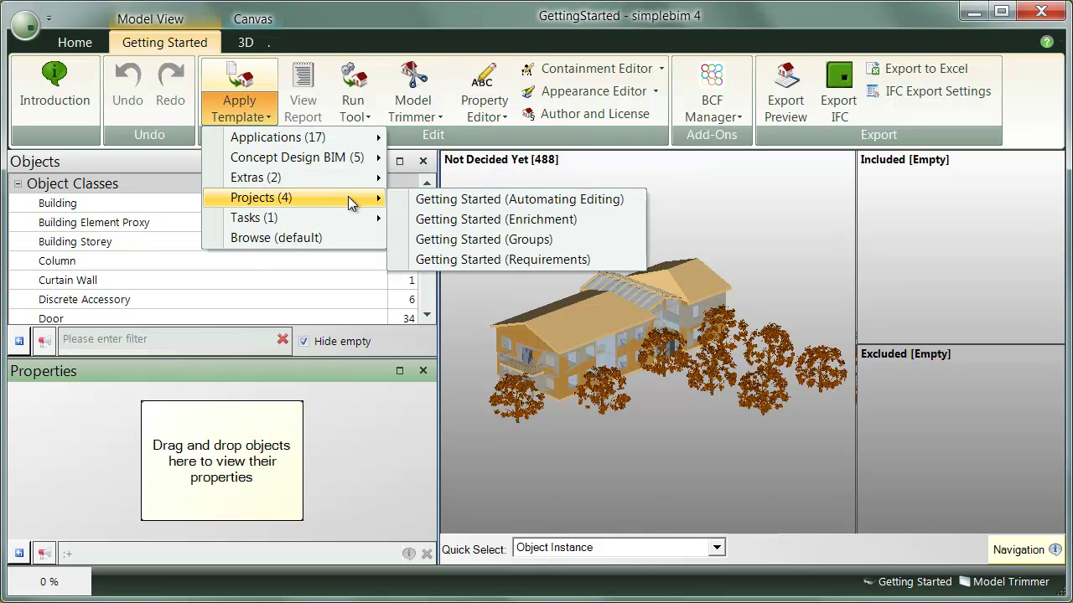
pyautogui.click(540, 259)
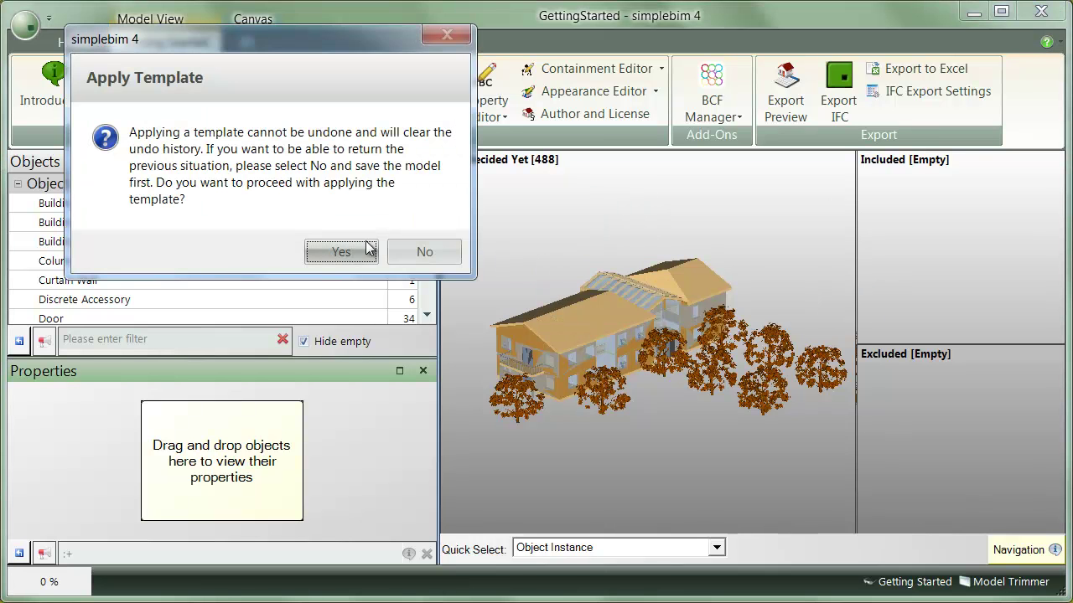
pyautogui.click(341, 252)
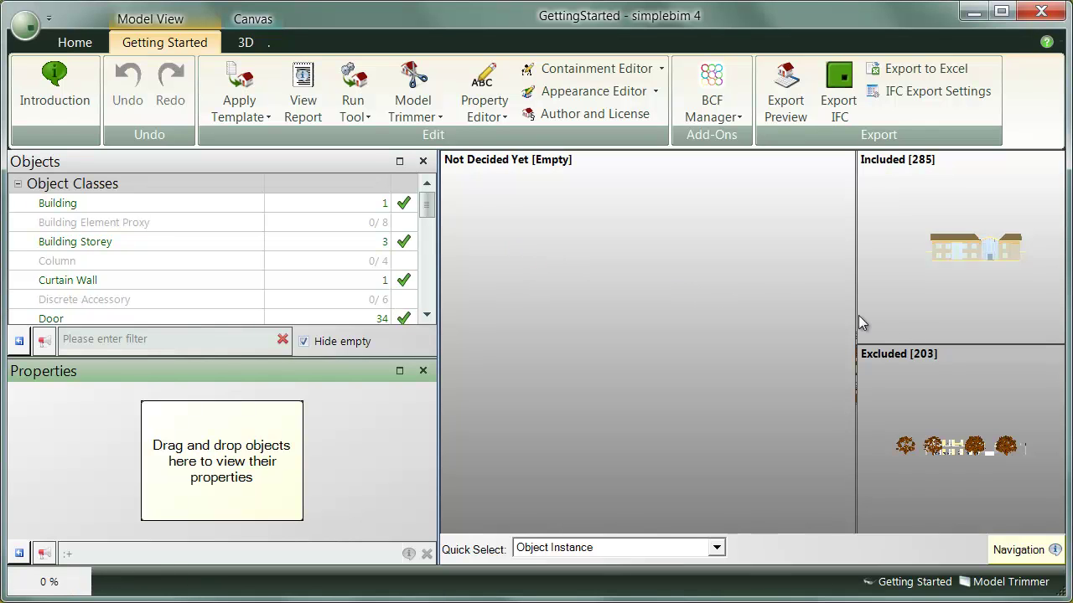
# Alternate the Included building and Excluded furniture and trees in the main view, ending on the 285 included.
pyautogui.click(902, 311)
pyautogui.moveTo(647, 416); pyautogui.dragTo(669, 420)
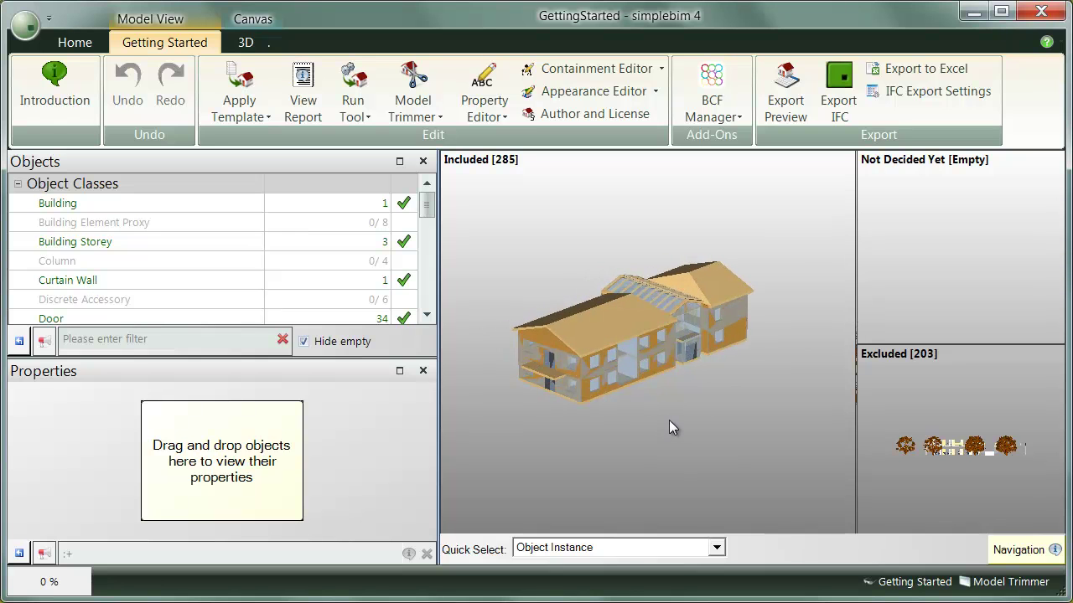
pyautogui.scroll(2, 676, 409)
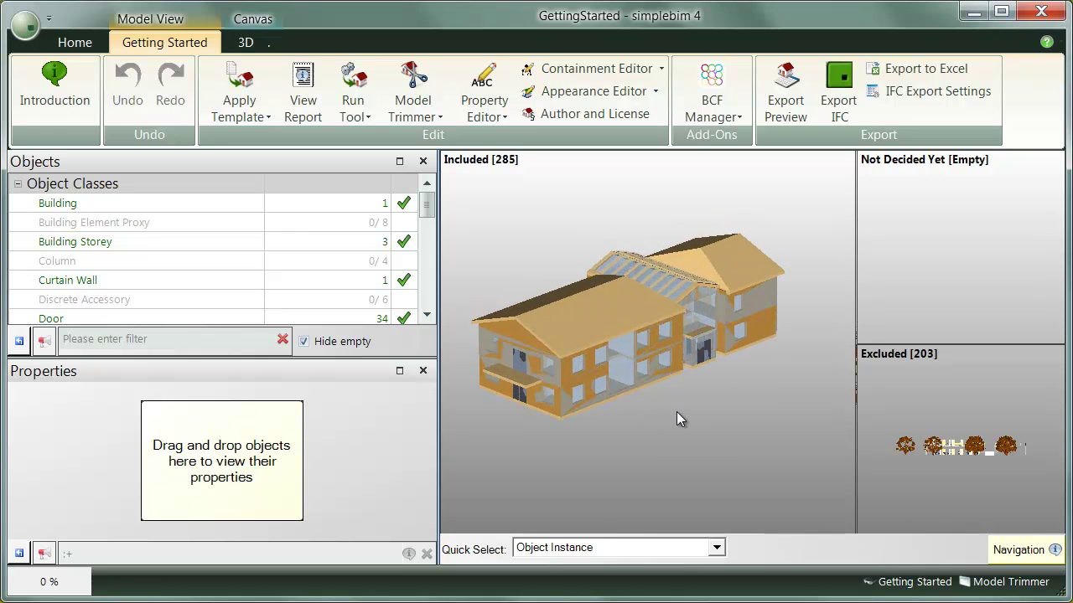
pyautogui.click(897, 403)
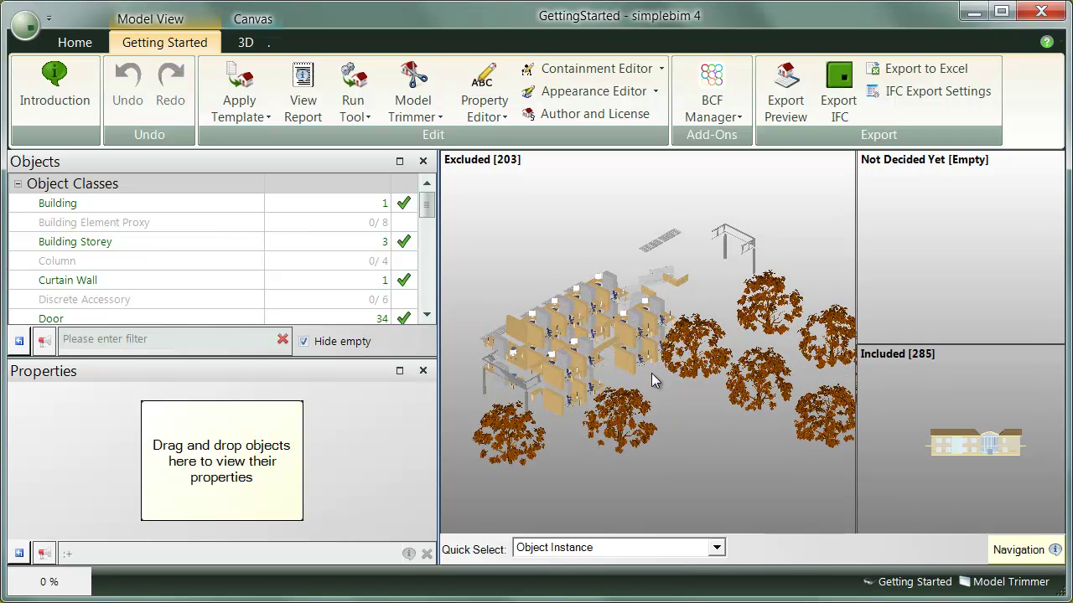
pyautogui.scroll(3, 651, 373)
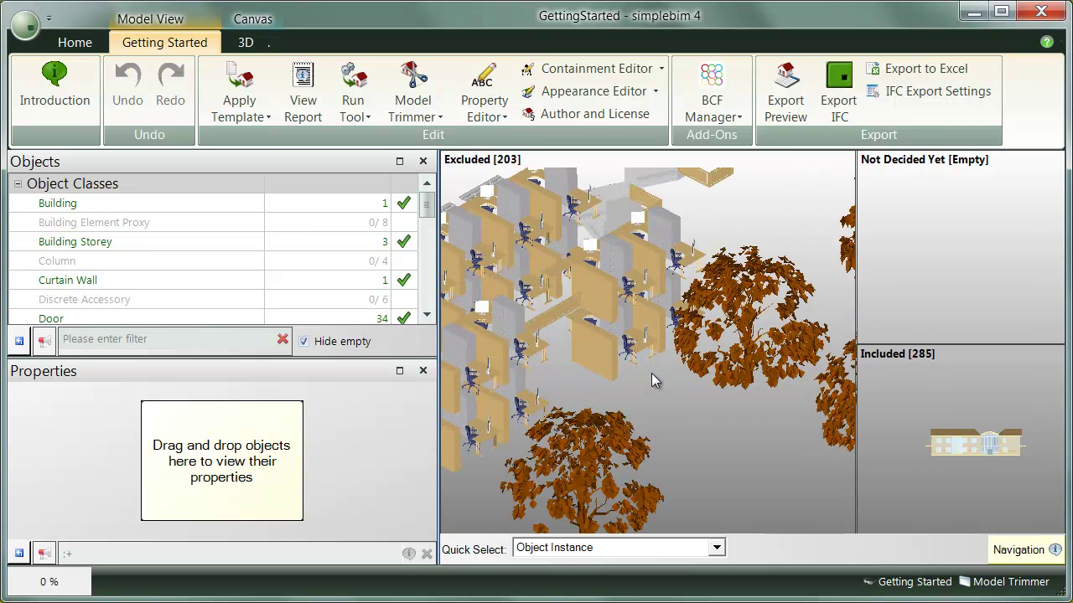
pyautogui.click(879, 411)
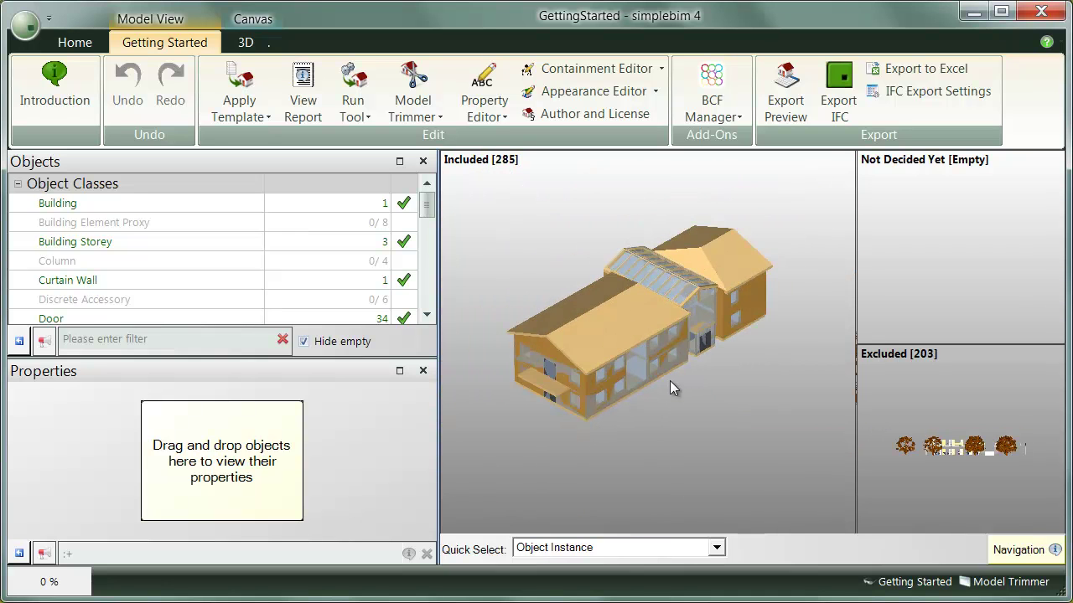
pyautogui.moveTo(687, 390); pyautogui.dragTo(684, 374)
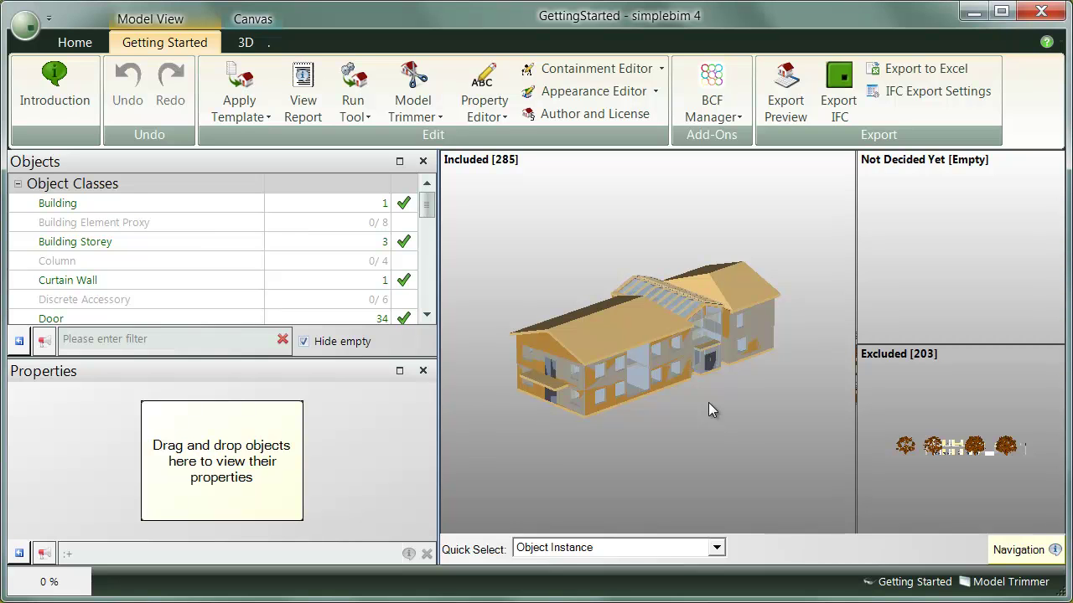
pyautogui.click(882, 400)
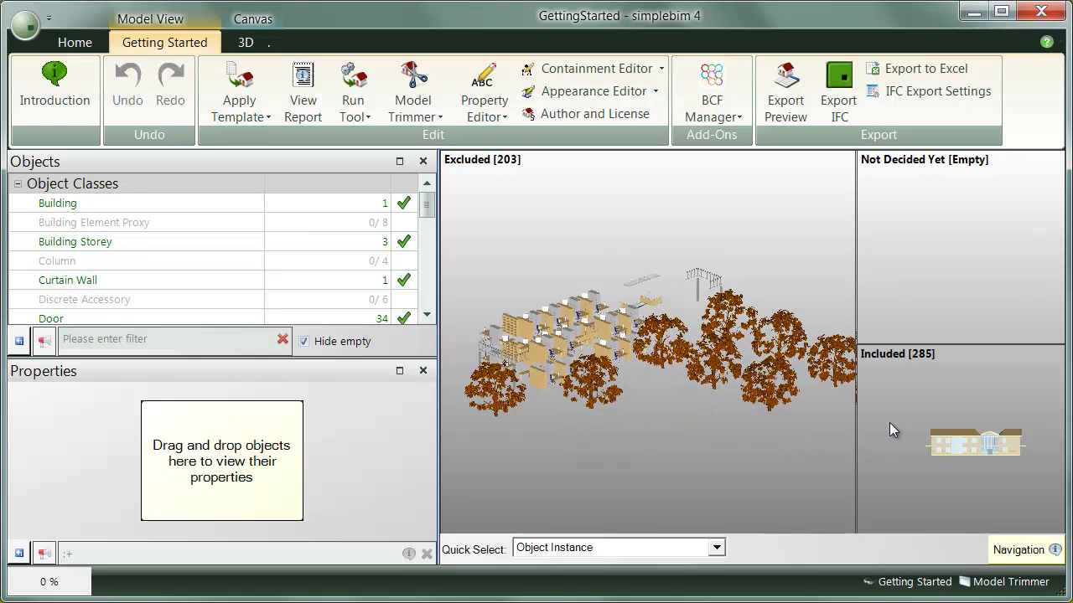
pyautogui.click(889, 422)
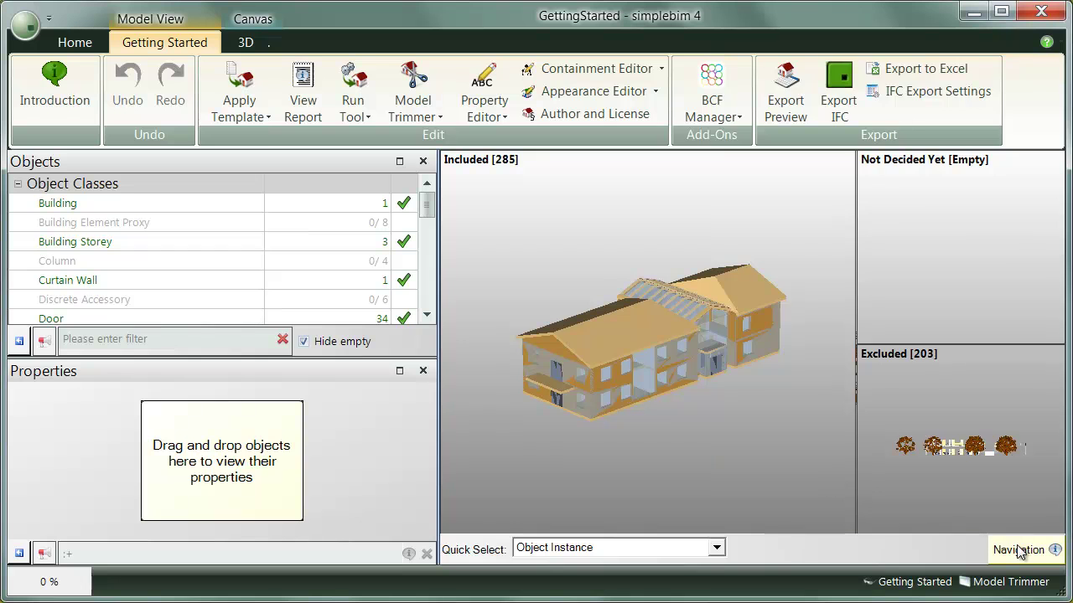
pyautogui.moveTo(1019, 550)
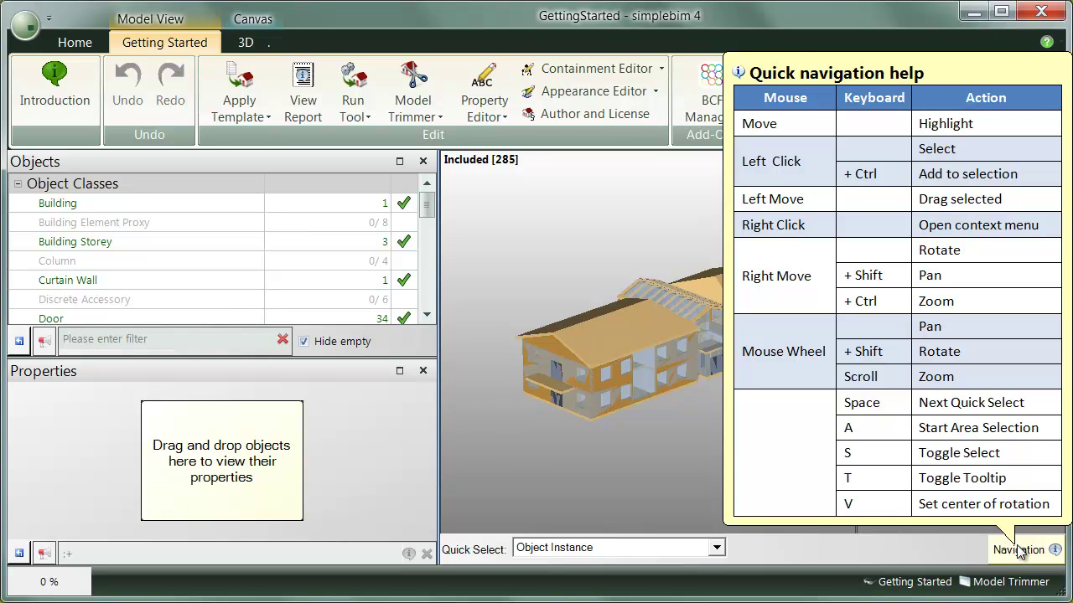
pyautogui.moveTo(703, 419)
pyautogui.mouseDown()
pyautogui.moveTo(609, 399)
pyautogui.moveTo(714, 409)
pyautogui.moveTo(703, 418)
pyautogui.moveTo(609, 387)
pyautogui.moveTo(737, 440)
pyautogui.moveTo(697, 415)
pyautogui.mouseUp()
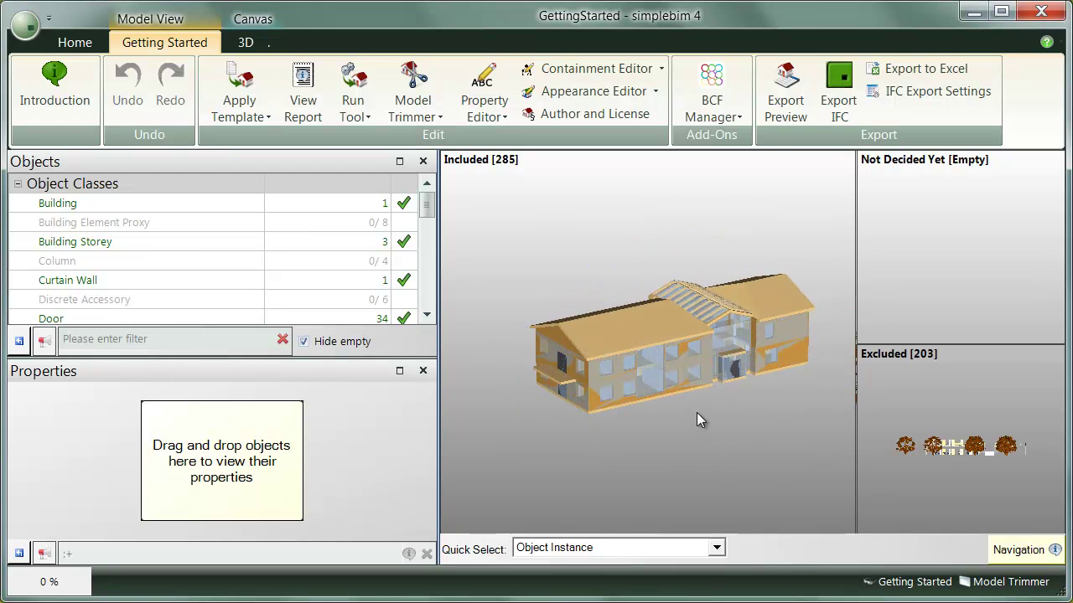
pyautogui.scroll(5, 707, 364)
pyautogui.scroll(-6, 708, 367)
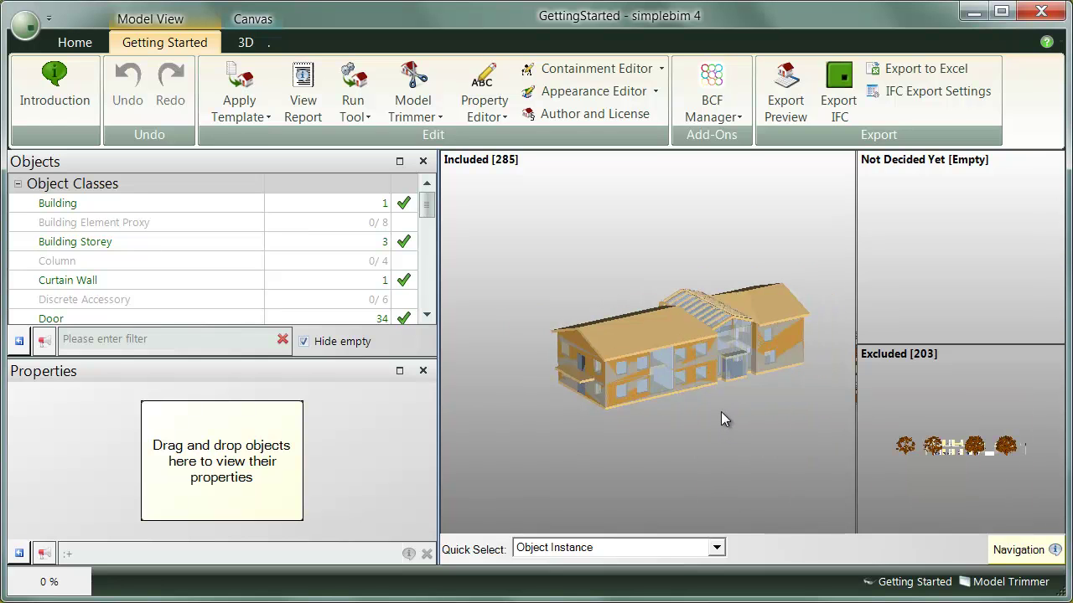
pyautogui.scroll(3, 726, 426)
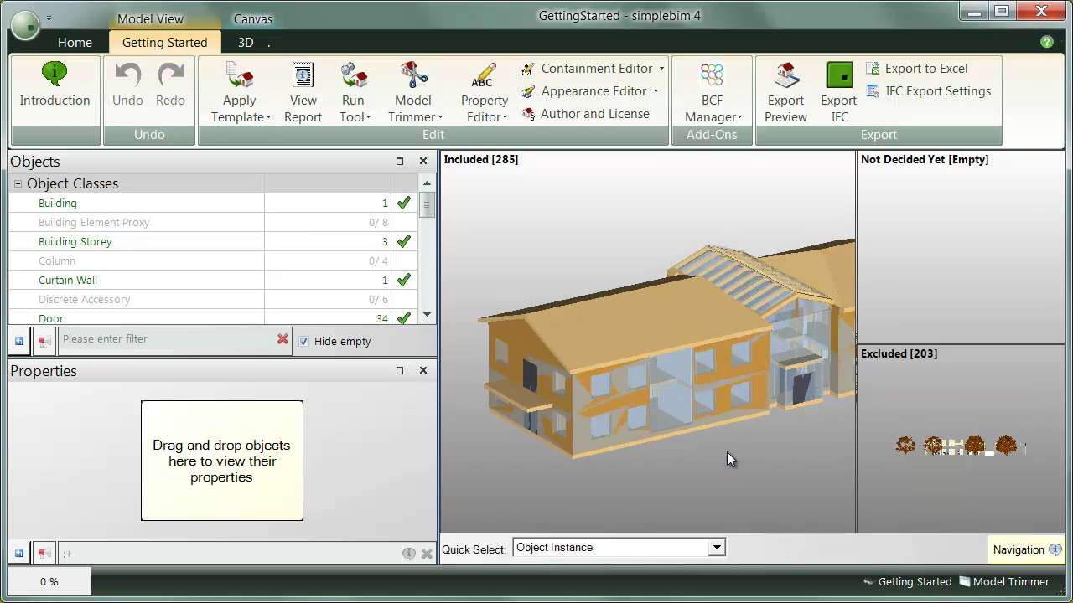
pyautogui.scroll(-3, 727, 451)
pyautogui.moveTo(727, 381); pyautogui.dragTo(728, 403)
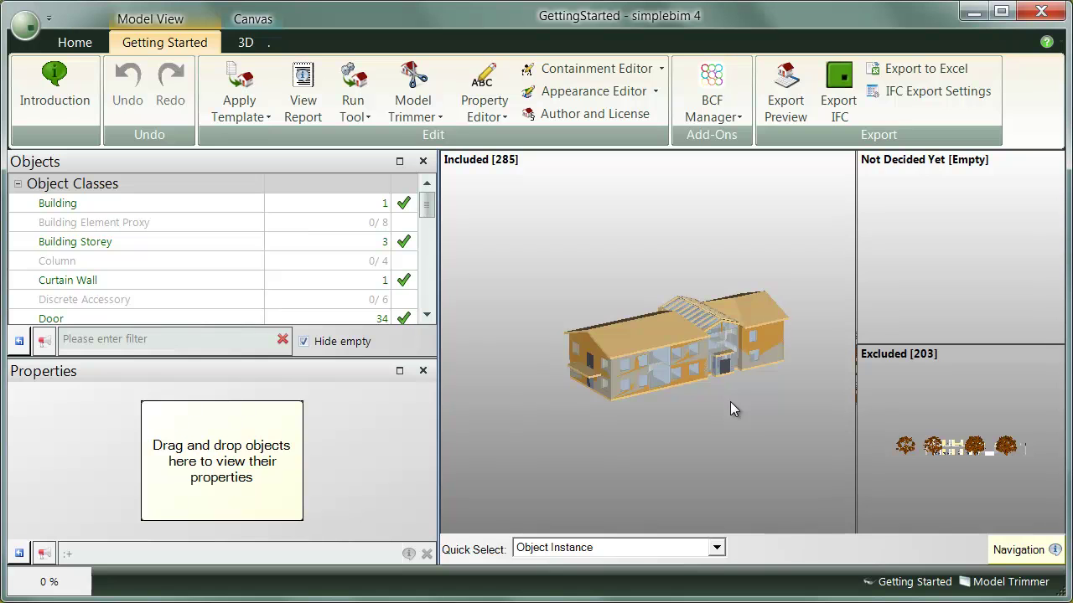
pyautogui.moveTo(730, 402); pyautogui.dragTo(690, 405, button='middle')
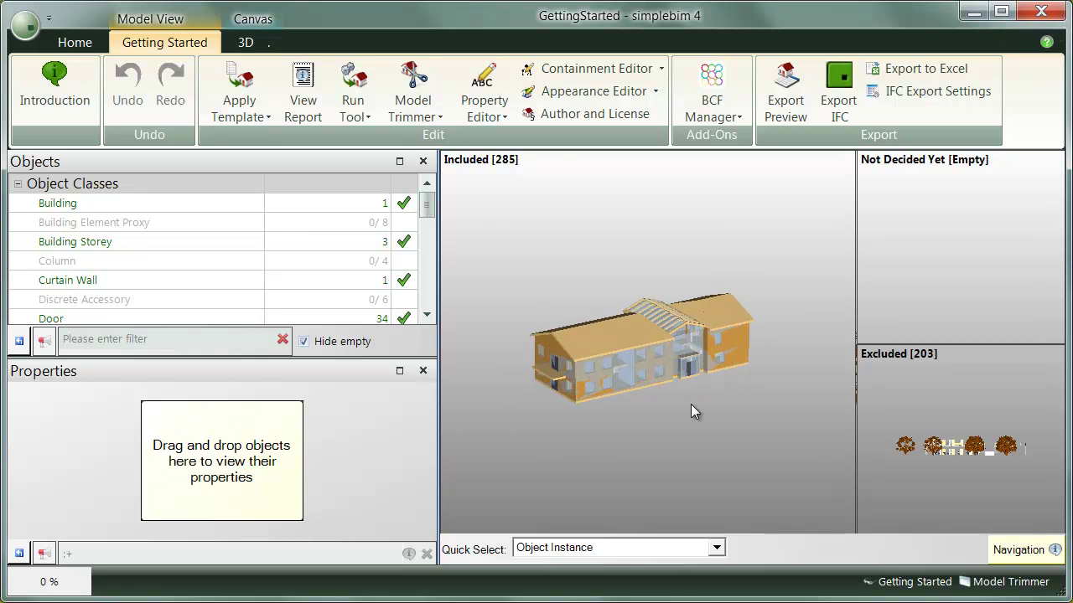
pyautogui.moveTo(695, 398)
pyautogui.mouseDown()
pyautogui.moveTo(687, 416)
pyautogui.moveTo(686, 329)
pyautogui.moveTo(688, 440)
pyautogui.moveTo(684, 397)
pyautogui.mouseUp()
pyautogui.scroll(2, 684, 397)
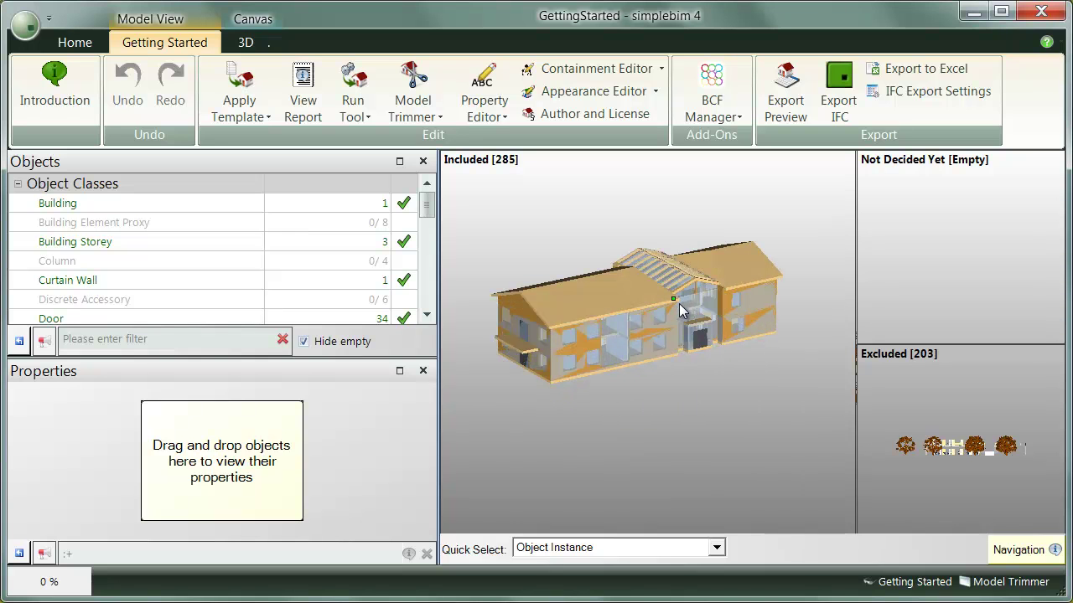
pyautogui.moveTo(679, 303); pyautogui.dragTo(733, 443)
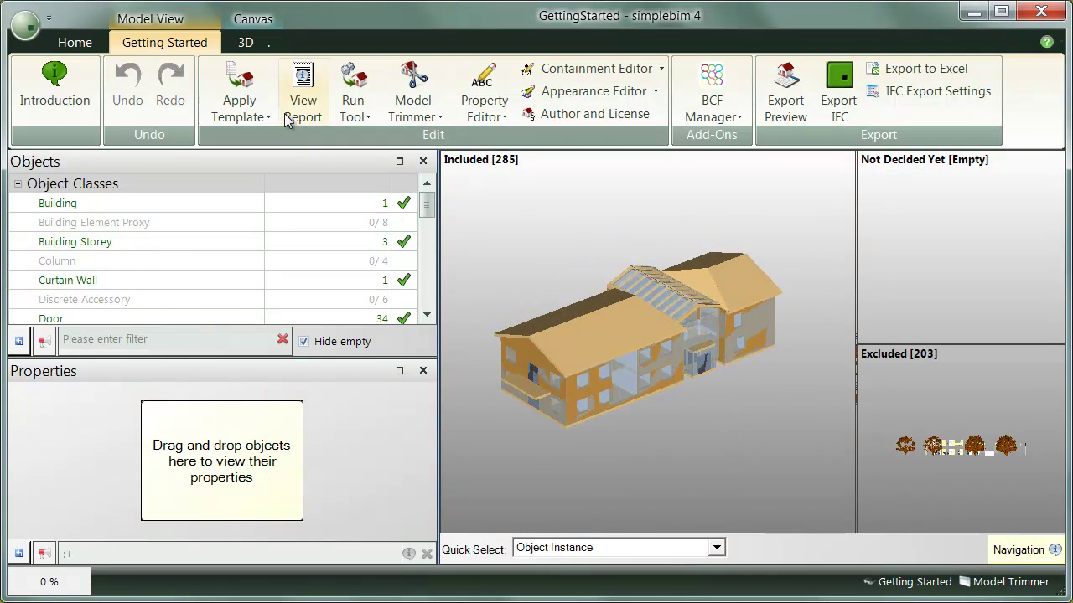
# View the building from directly above, then as a front elevation.
pyautogui.click(246, 42)
pyautogui.click(132, 73)
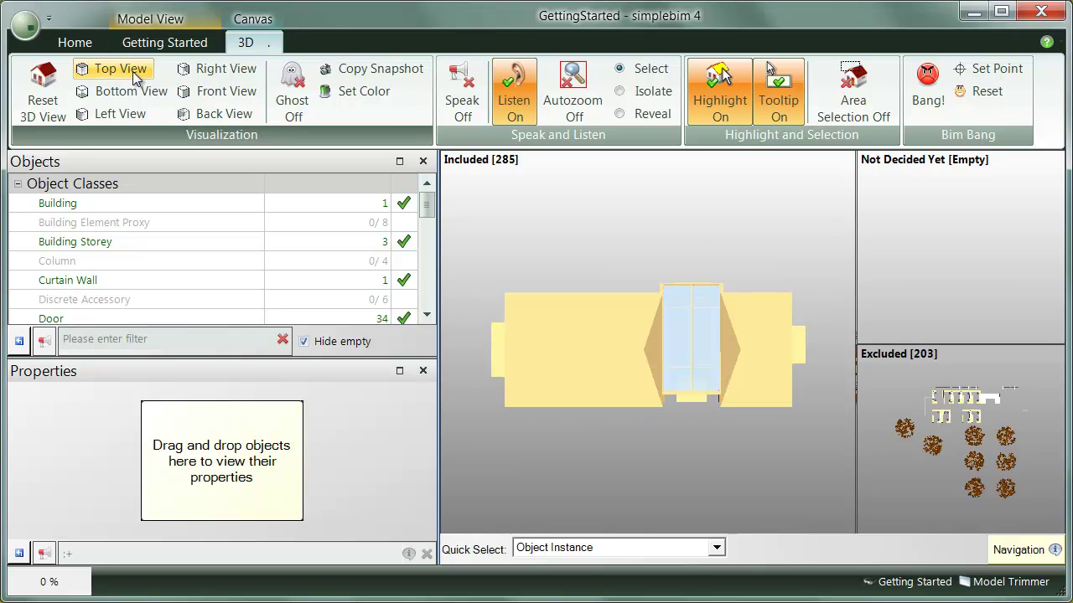
pyautogui.click(220, 93)
# Zoom to the highlighted wall, zoom back out, and reset both 3D views.
pyautogui.moveTo(772, 376)
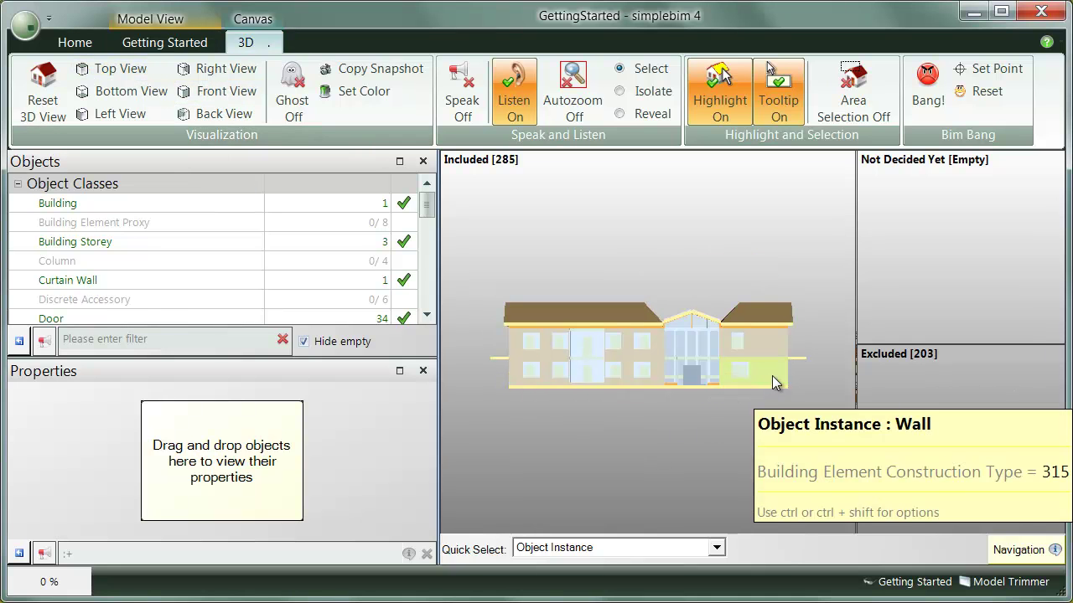
pyautogui.press('ctrl')
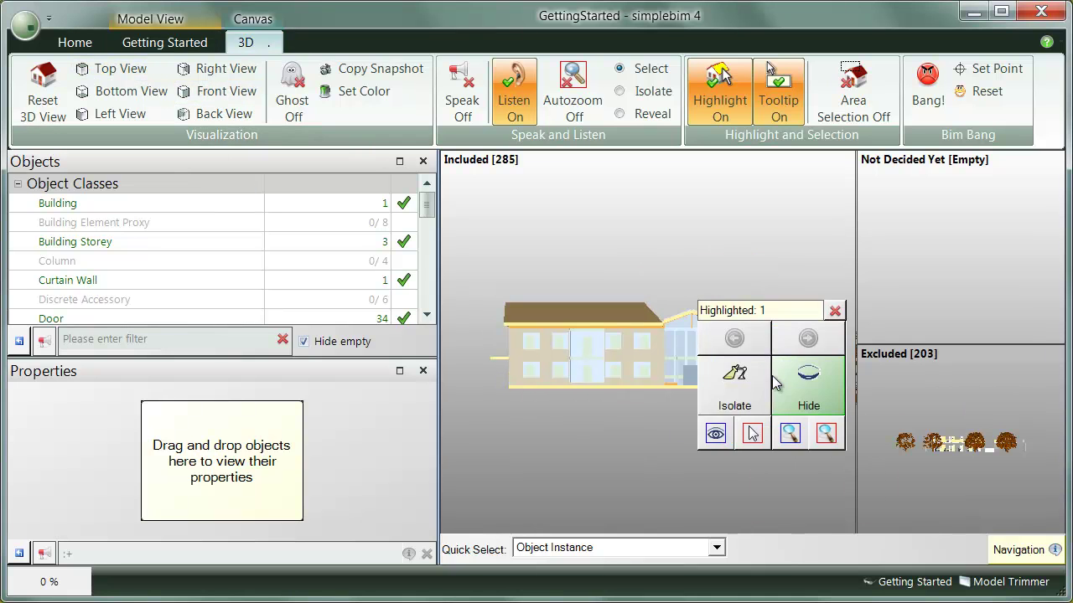
pyautogui.click(828, 435)
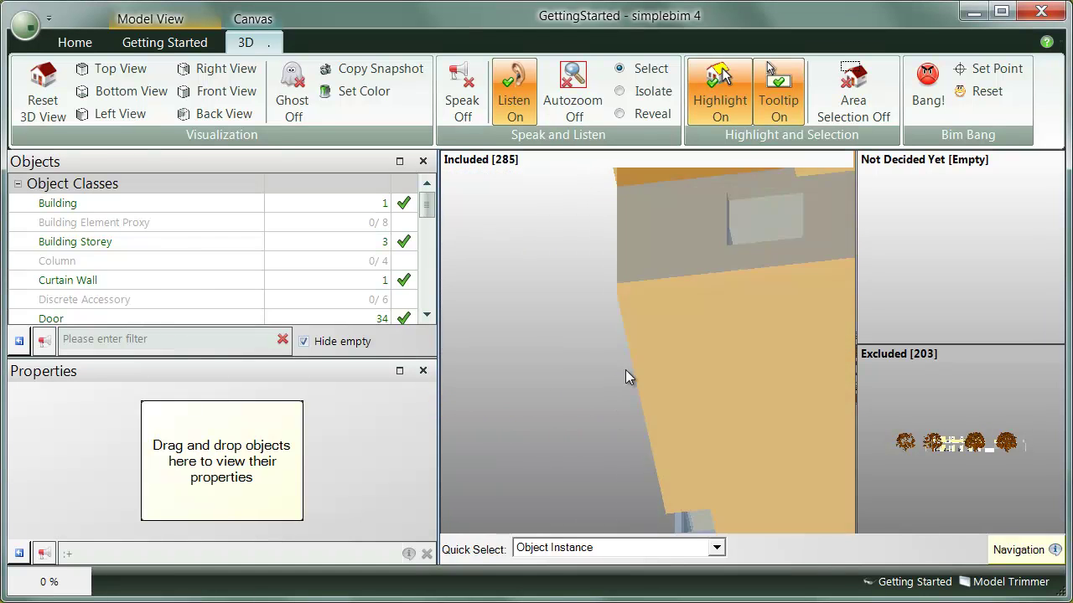
pyautogui.press('ctrl')
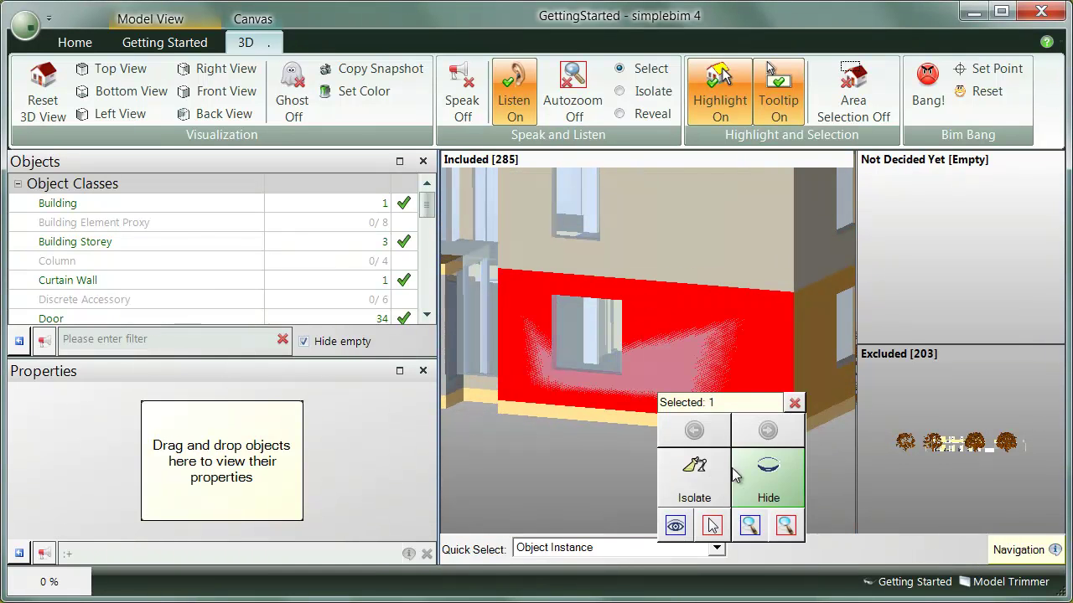
pyautogui.click(749, 525)
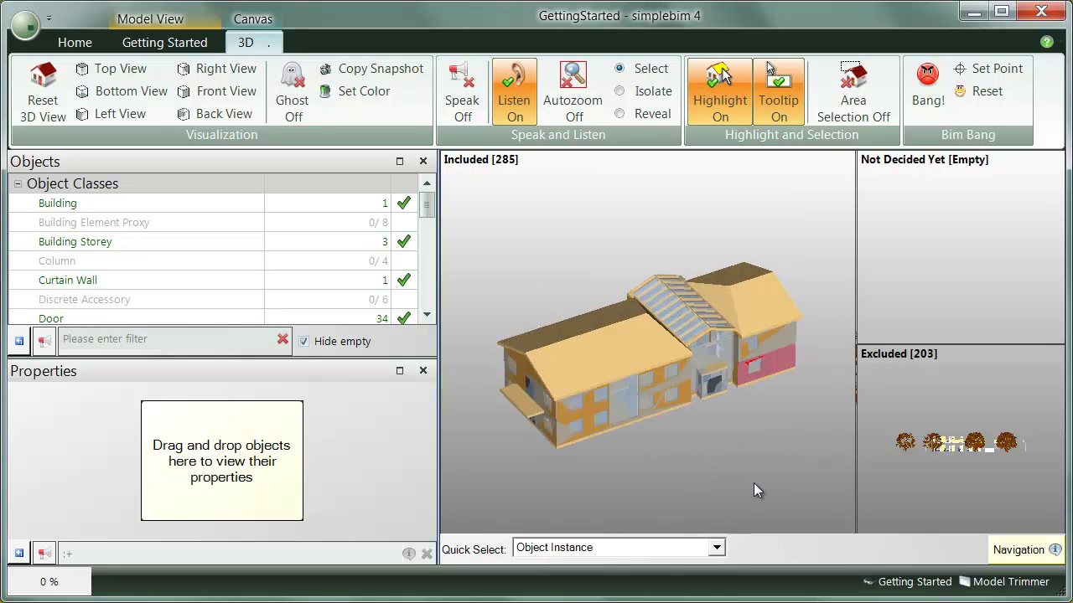
pyautogui.click(43, 101)
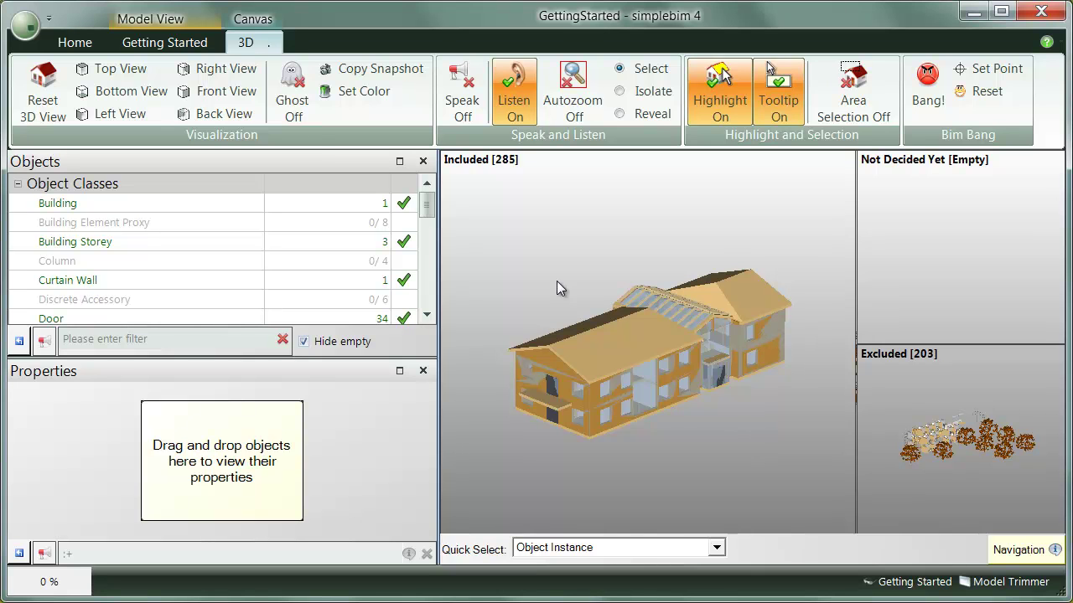
# In Front View, area-select the 119 lower wall-band objects and open their properties.
pyautogui.click(224, 92)
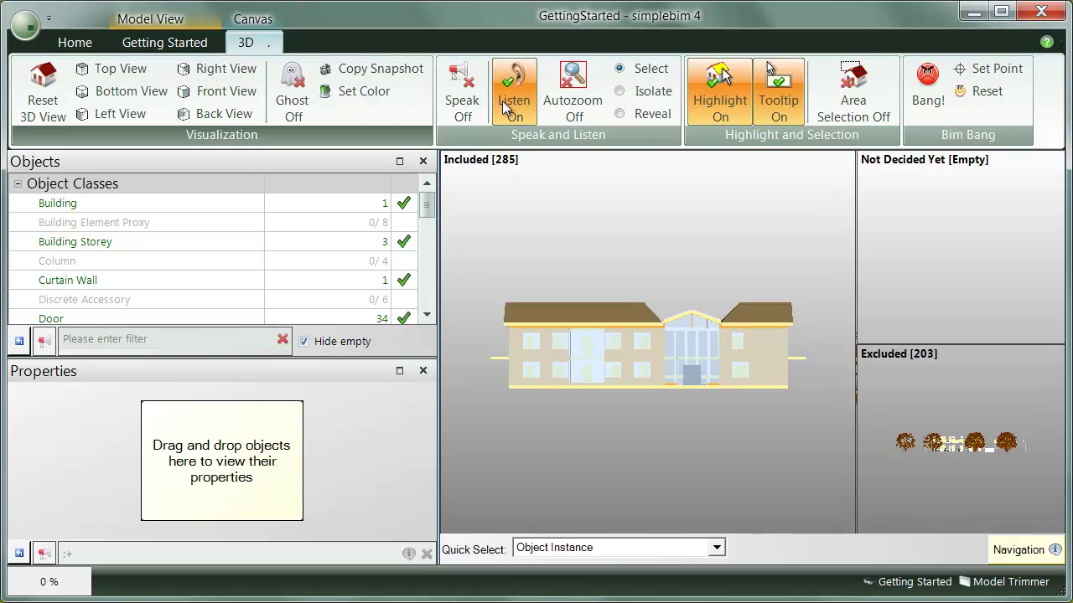
pyautogui.click(843, 98)
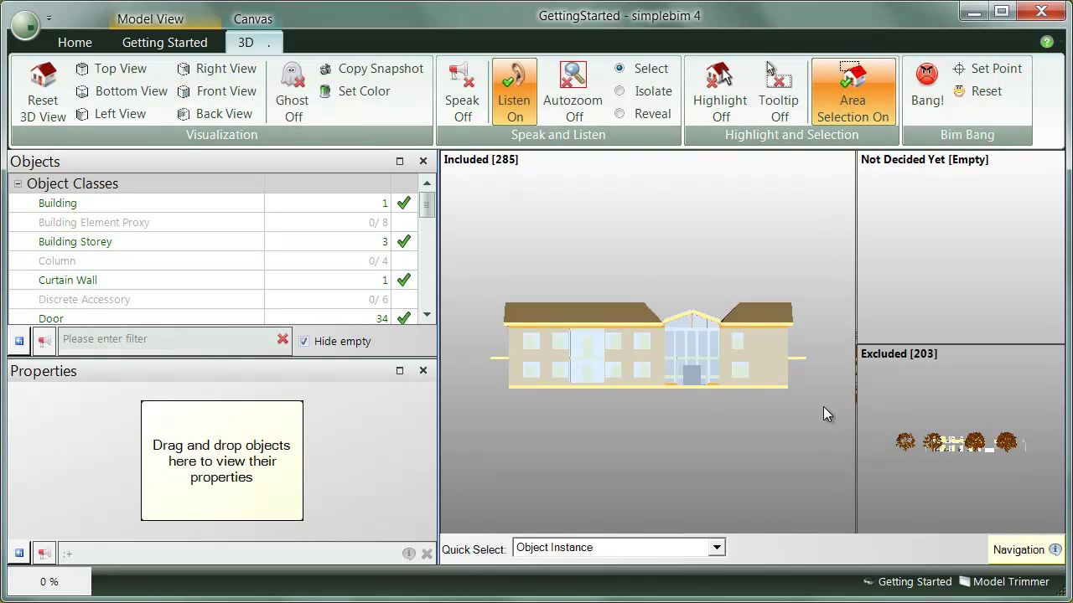
pyautogui.moveTo(823, 407); pyautogui.dragTo(472, 369)
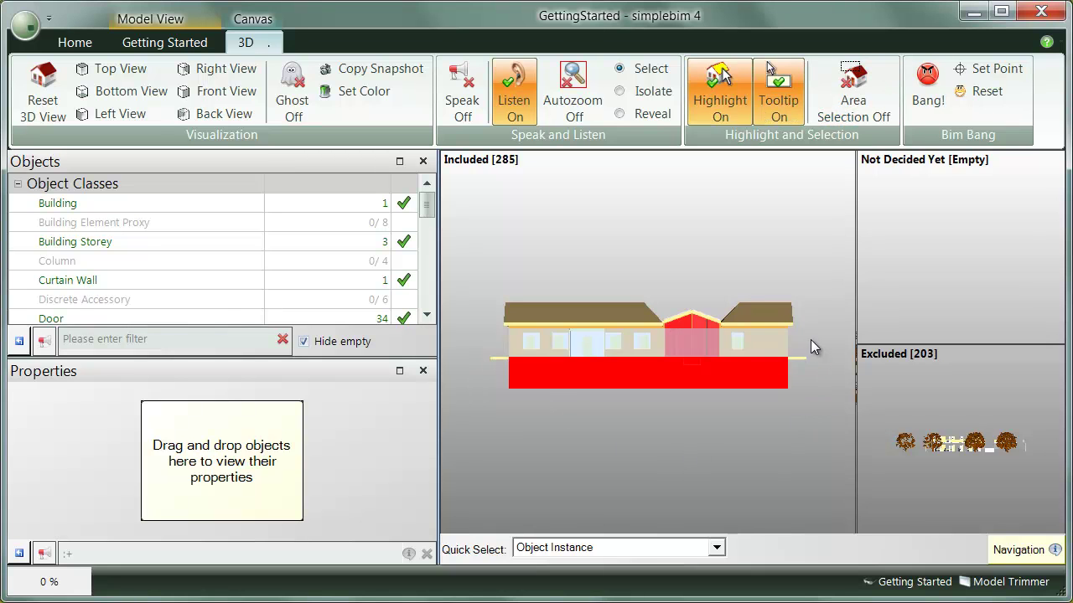
pyautogui.keyDown('ctrl'); pyautogui.moveTo(806, 340); pyautogui.dragTo(628, 341); pyautogui.keyUp('ctrl')
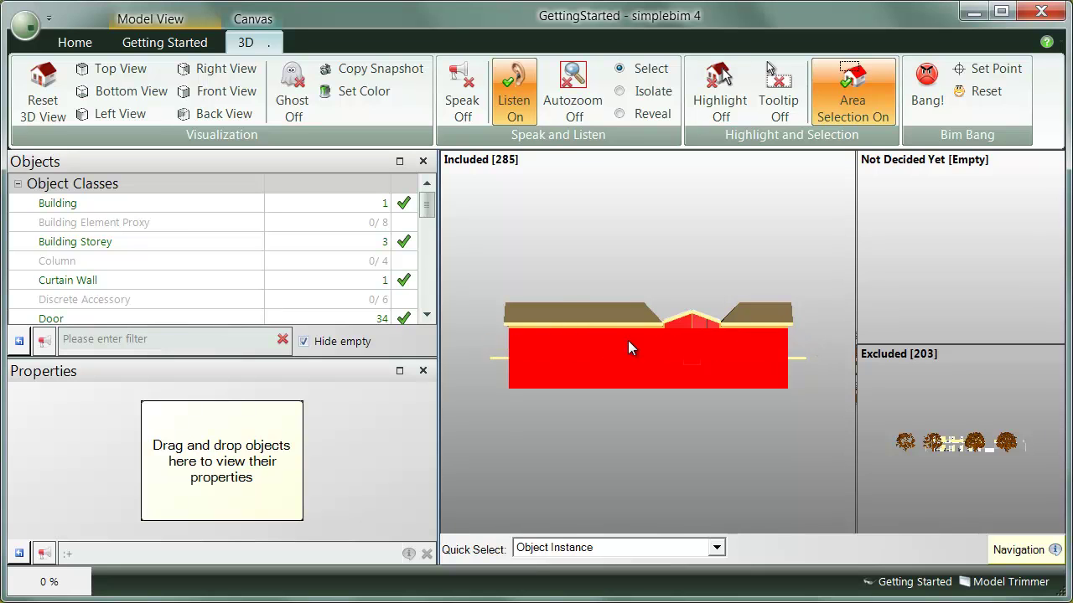
pyautogui.keyDown('ctrl'); pyautogui.moveTo(821, 340); pyautogui.dragTo(486, 337); pyautogui.keyUp('ctrl')
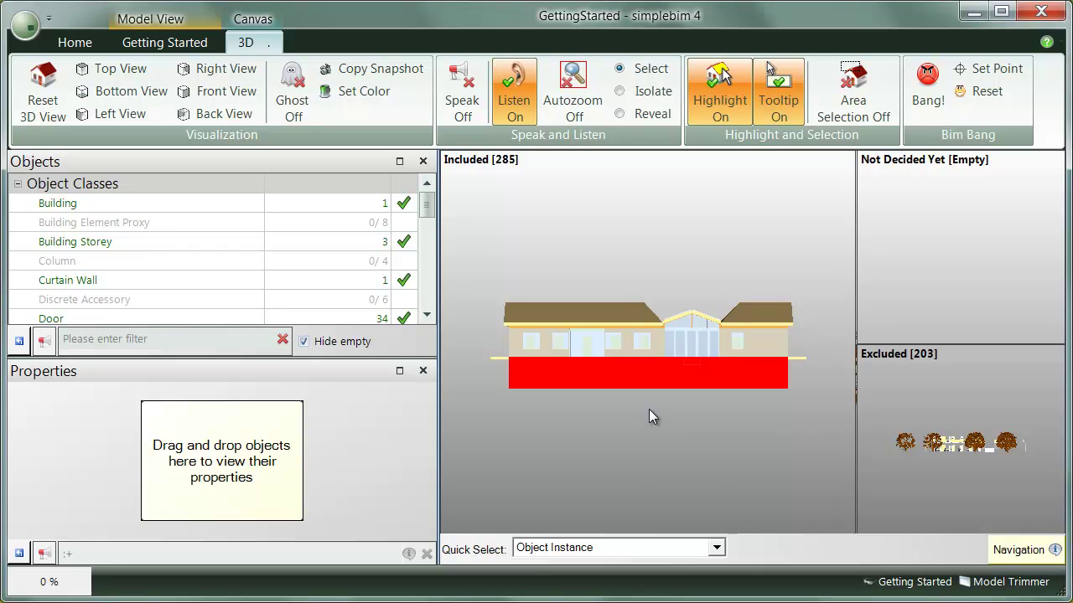
pyautogui.rightClick(648, 409)
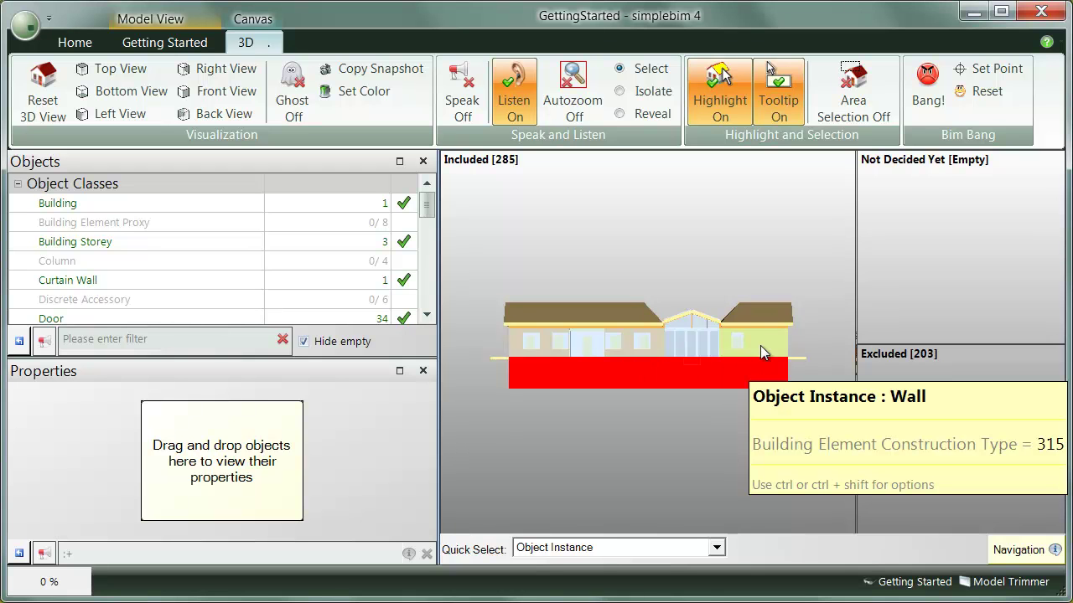
pyautogui.press('ctrl')
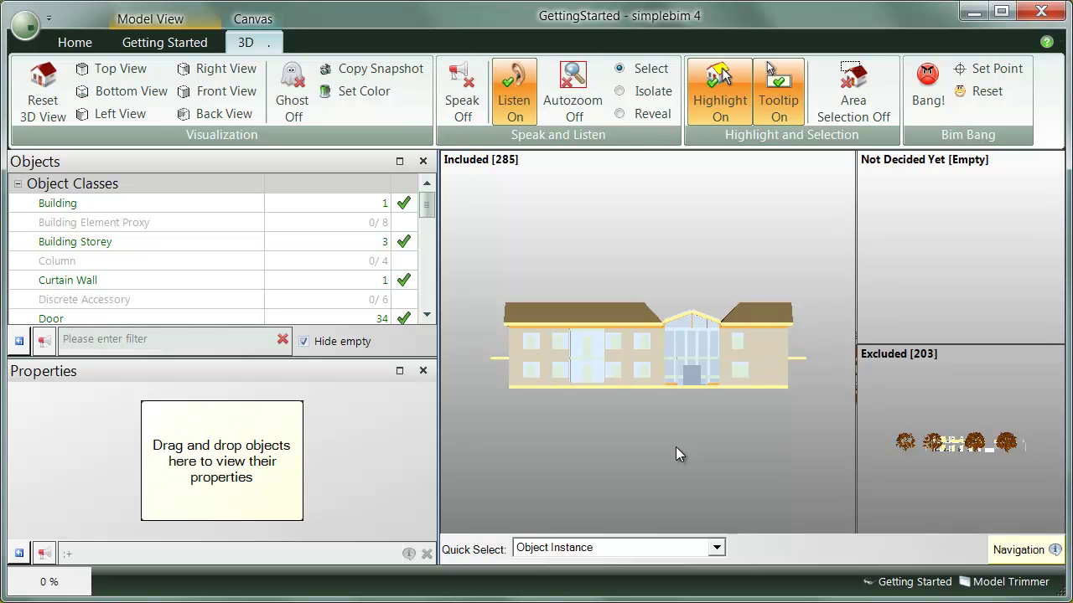
# Show a wall's properties, with Construction Type 315 flagged, then undo moving it to Not Decided Yet.
pyautogui.moveTo(647, 411); pyautogui.dragTo(594, 427)
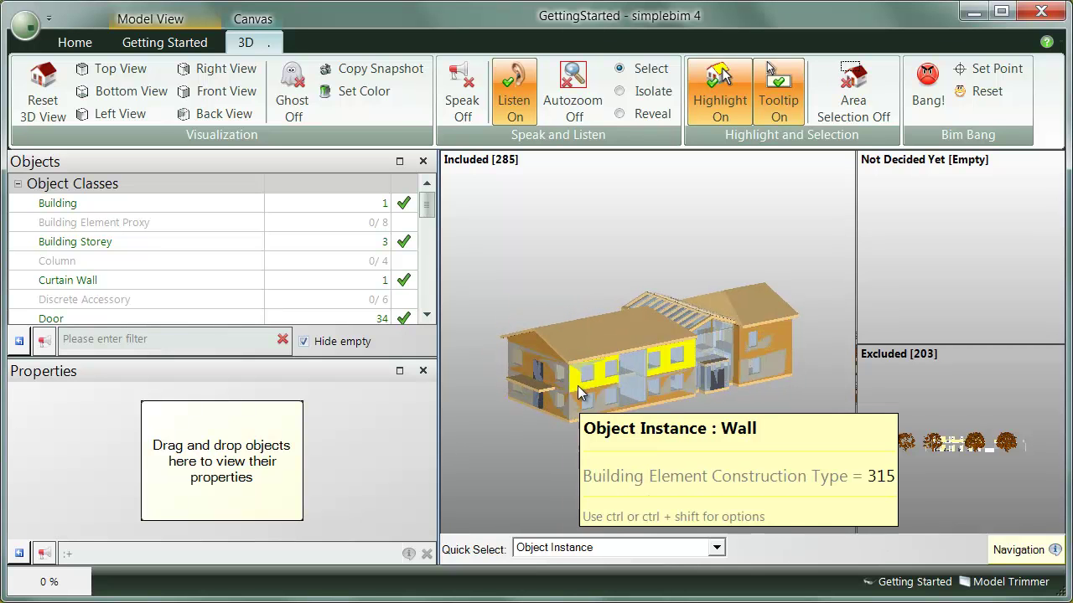
pyautogui.moveTo(578, 388); pyautogui.dragTo(351, 450)
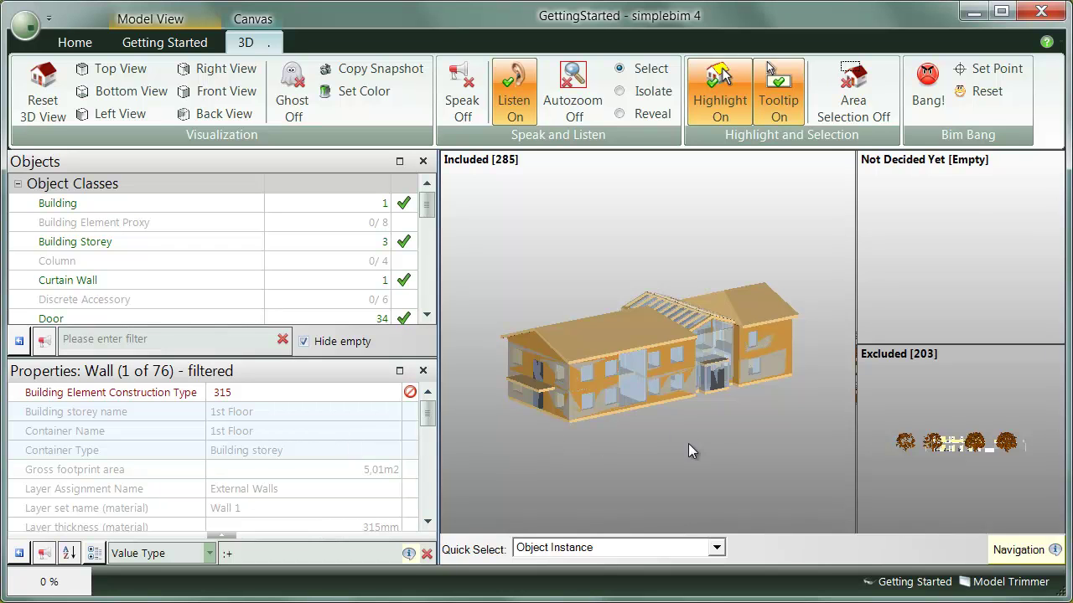
pyautogui.moveTo(791, 351); pyautogui.dragTo(946, 284)
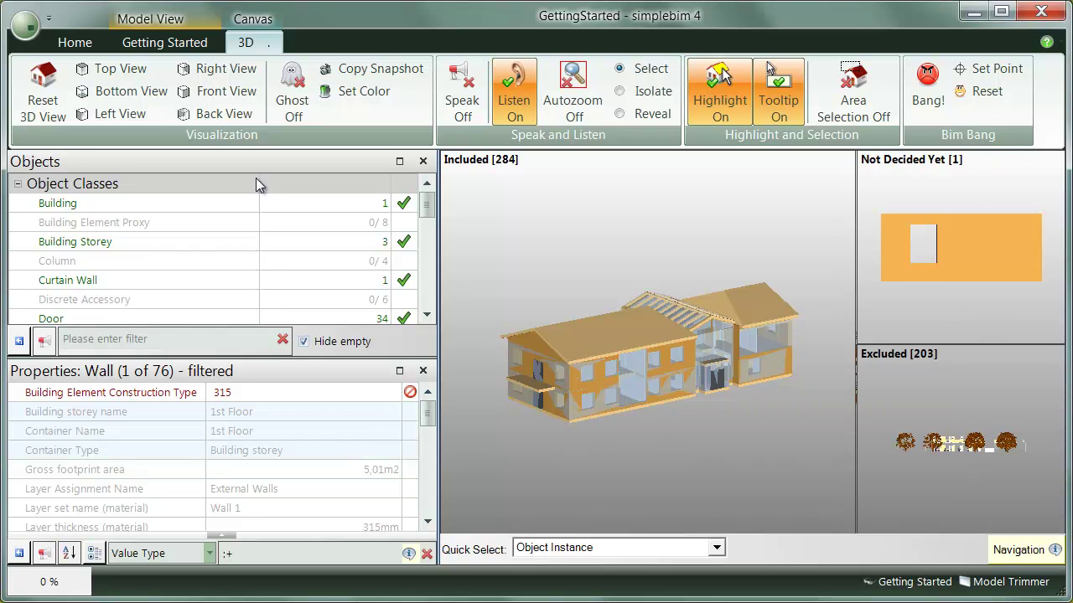
pyautogui.click(164, 41)
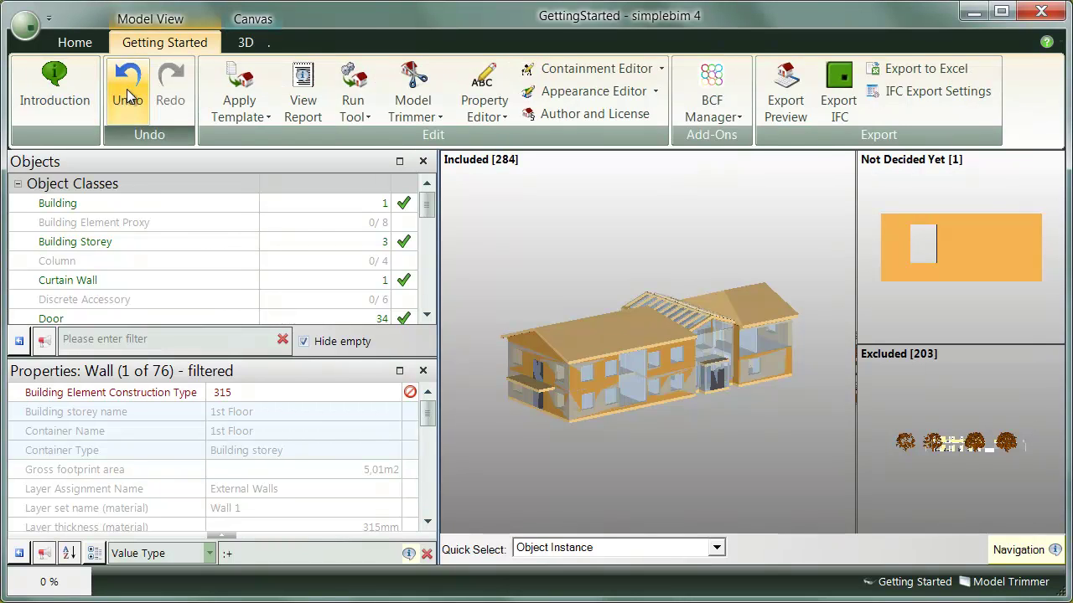
pyautogui.click(128, 88)
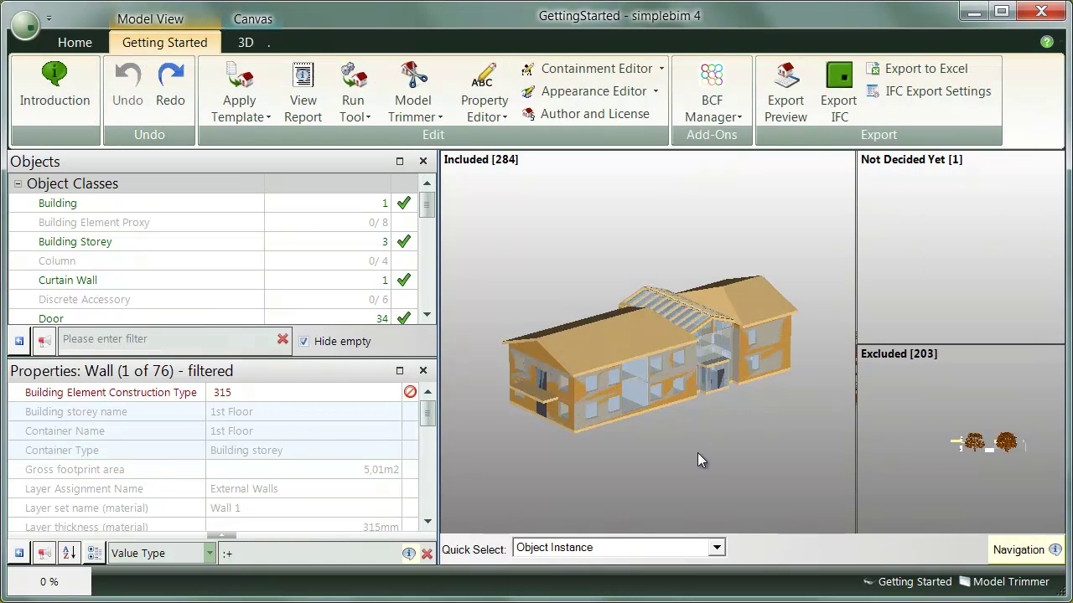
pyautogui.moveTo(694, 440); pyautogui.dragTo(698, 453)
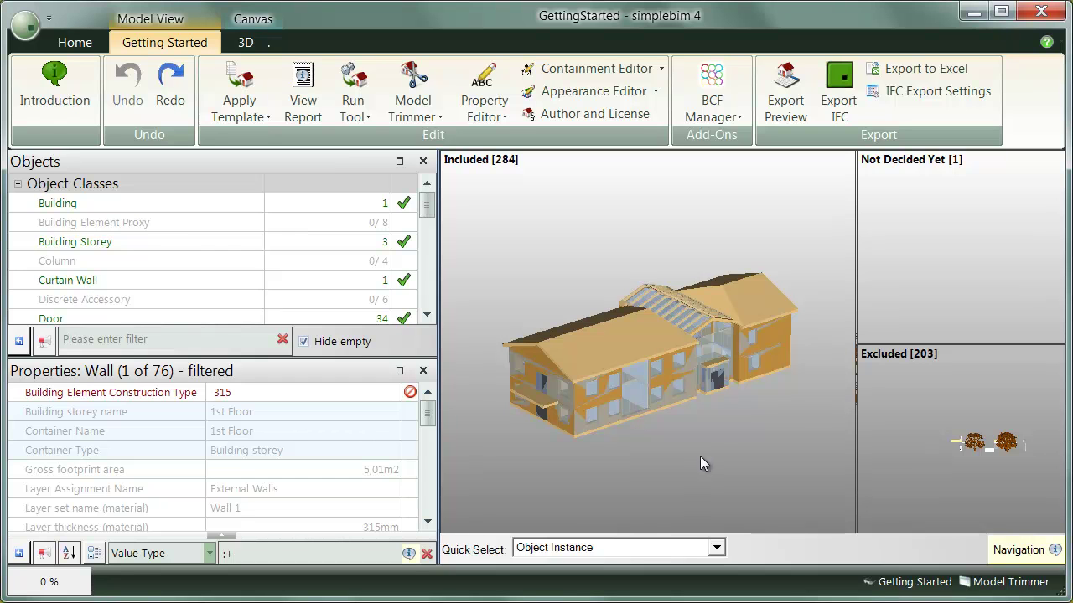
# Switch quick select to whole classes, hide all 76 walls and highlight the 31 spaces.
pyautogui.click(715, 547)
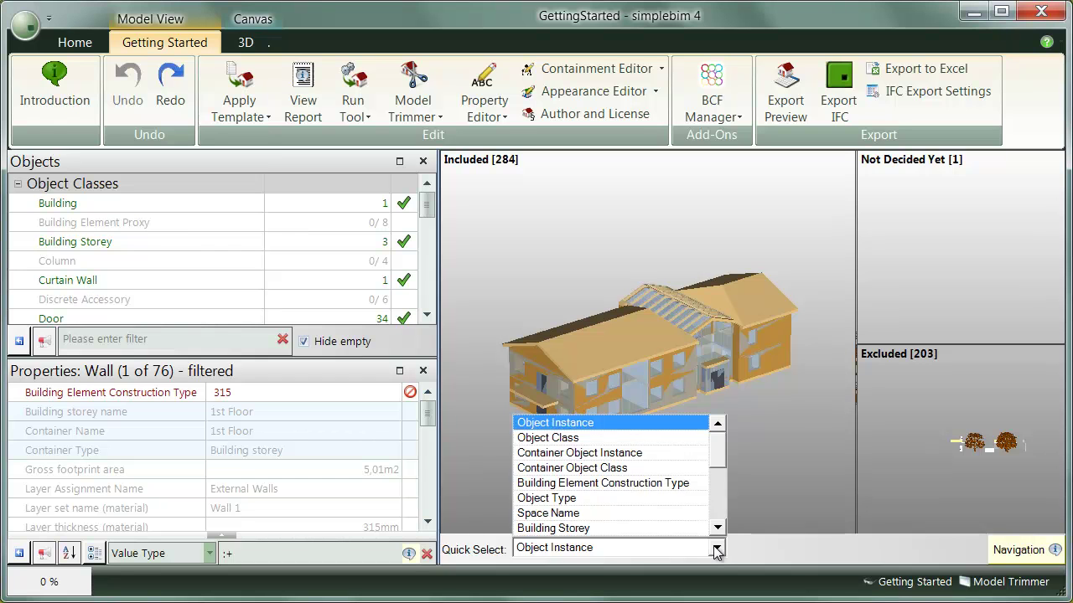
pyautogui.click(600, 438)
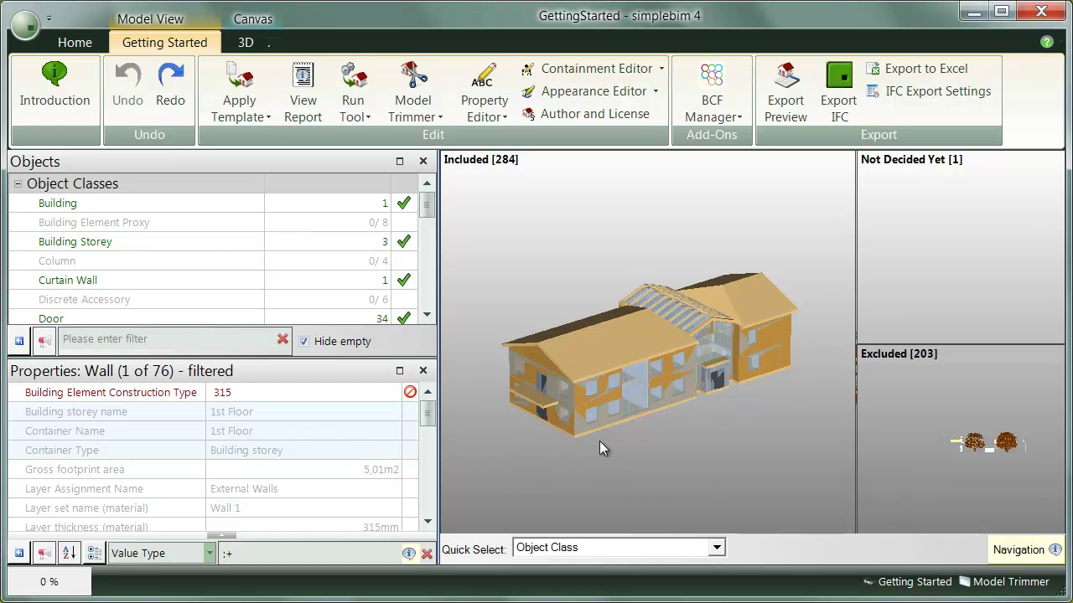
pyautogui.click(780, 358)
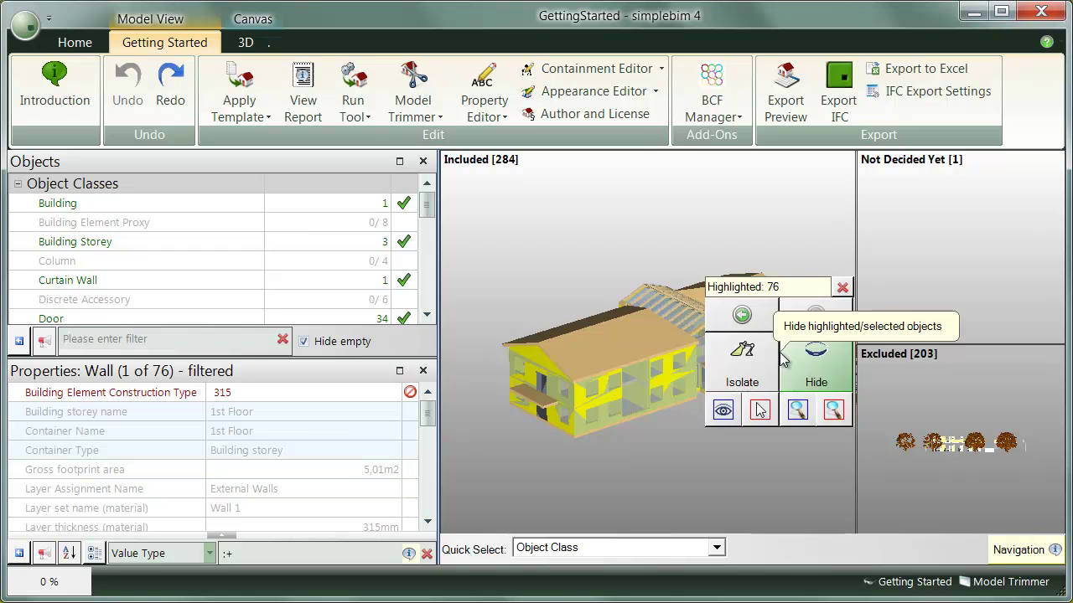
pyautogui.click(814, 369)
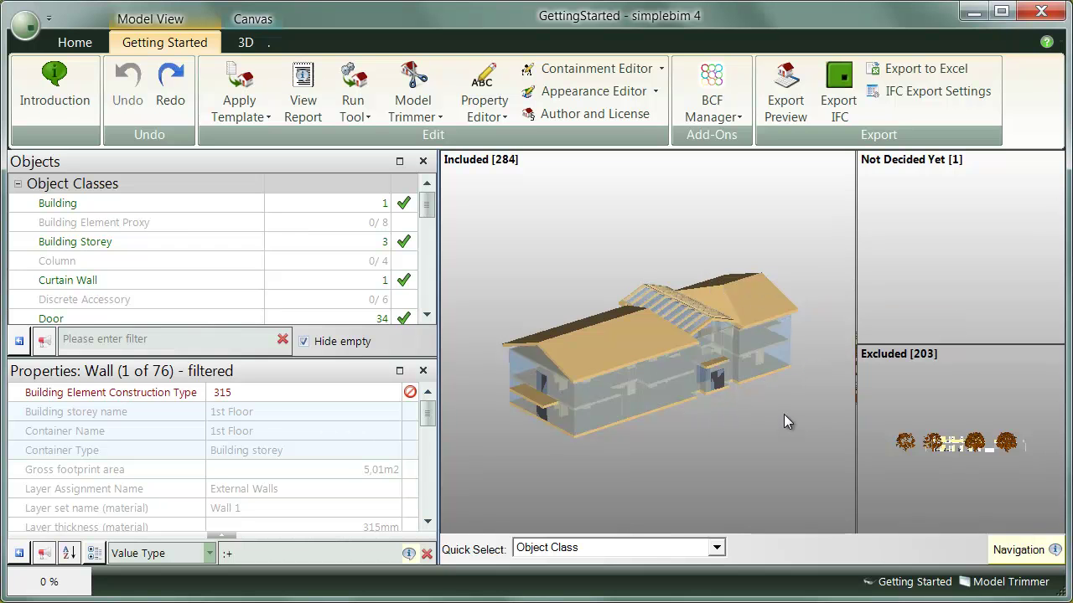
pyautogui.moveTo(775, 366)
pyautogui.click(774, 359)
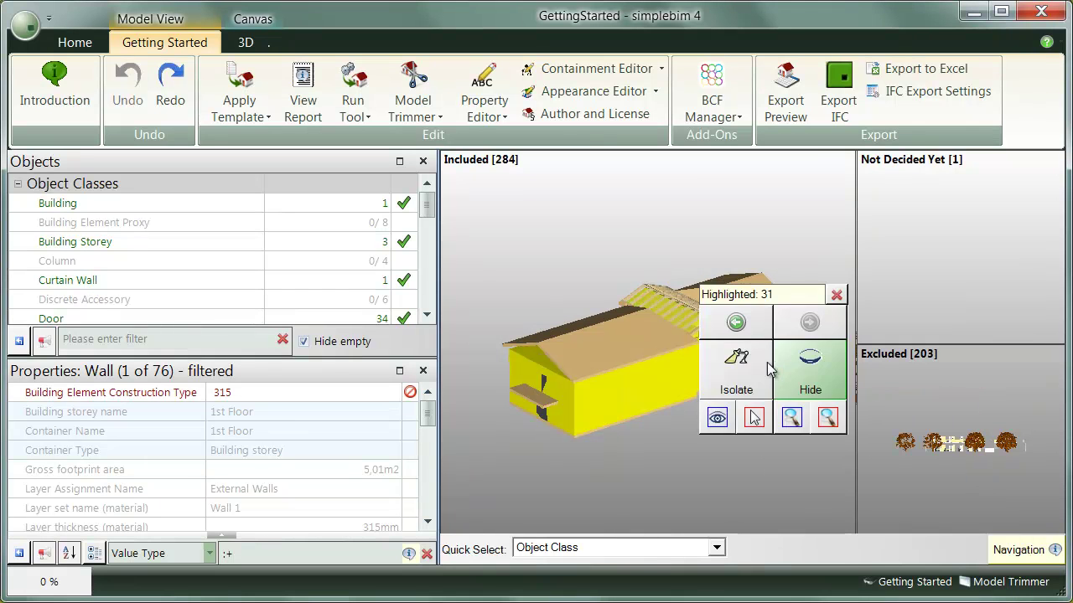
pyautogui.click(737, 390)
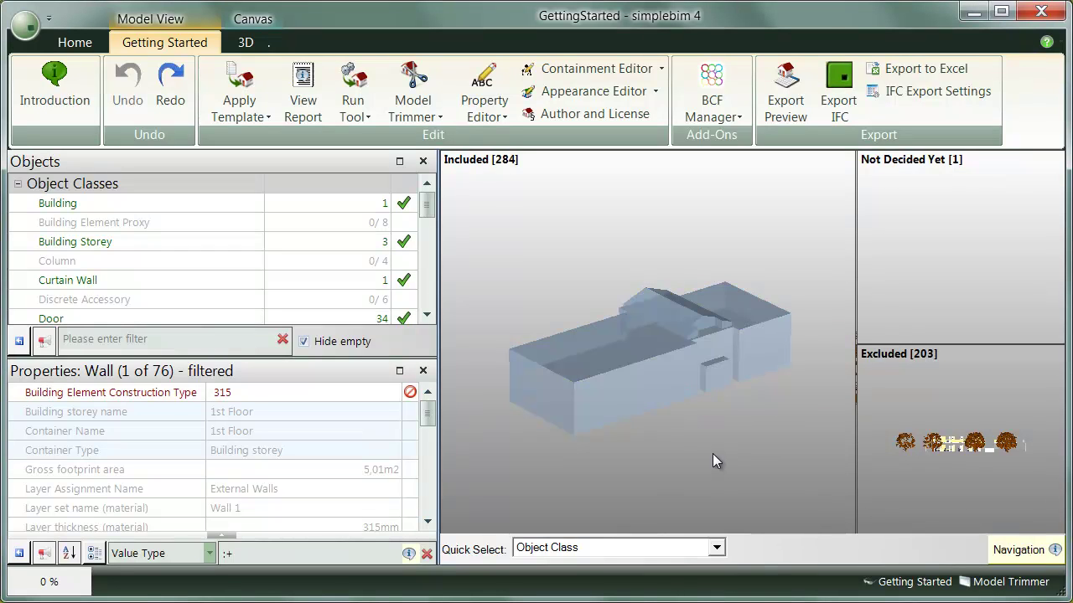
# Group the view by Space Name and drag Building Gross Area into Excluded.
pyautogui.click(662, 551)
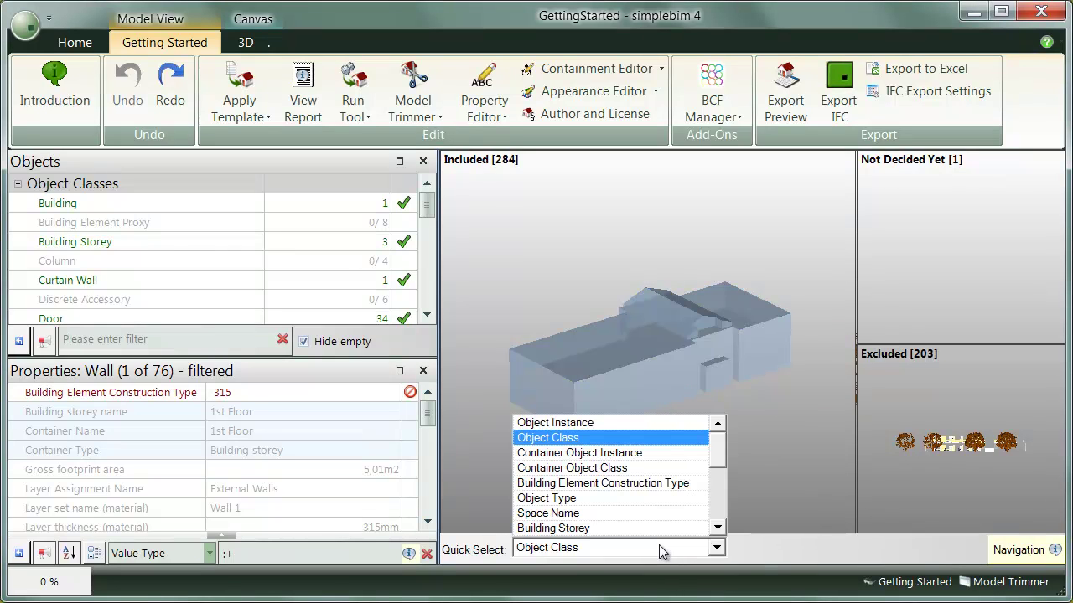
pyautogui.click(623, 514)
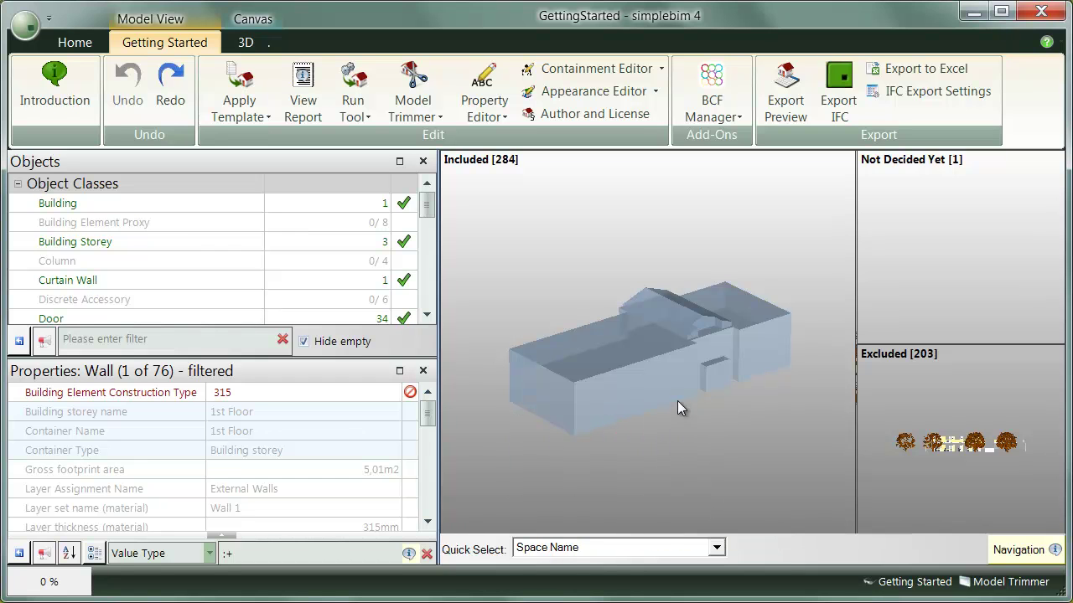
pyautogui.moveTo(680, 397)
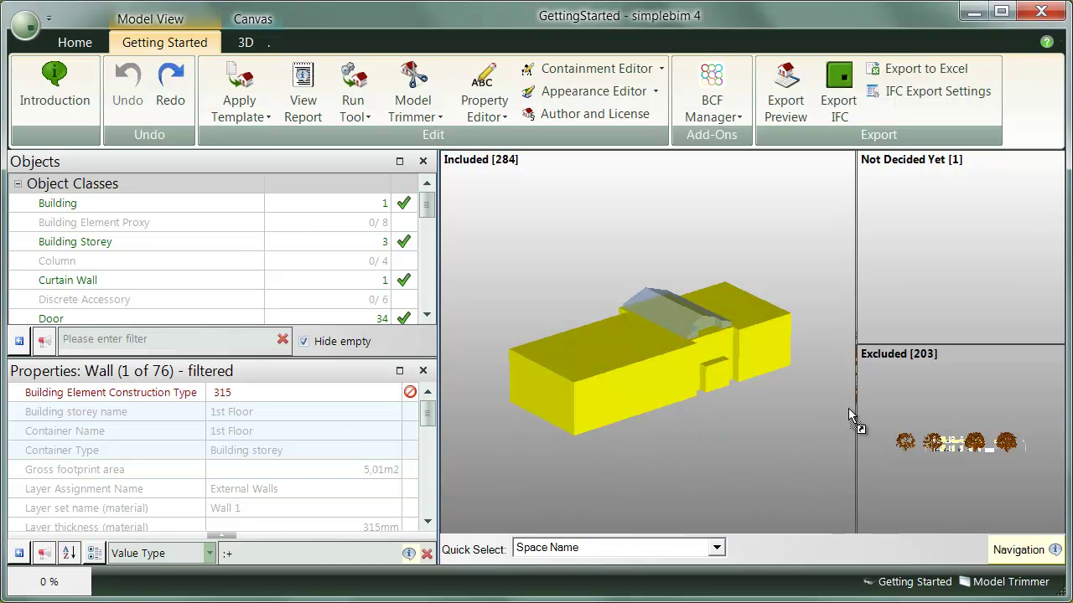
pyautogui.moveTo(872, 429); pyautogui.dragTo(872, 430)
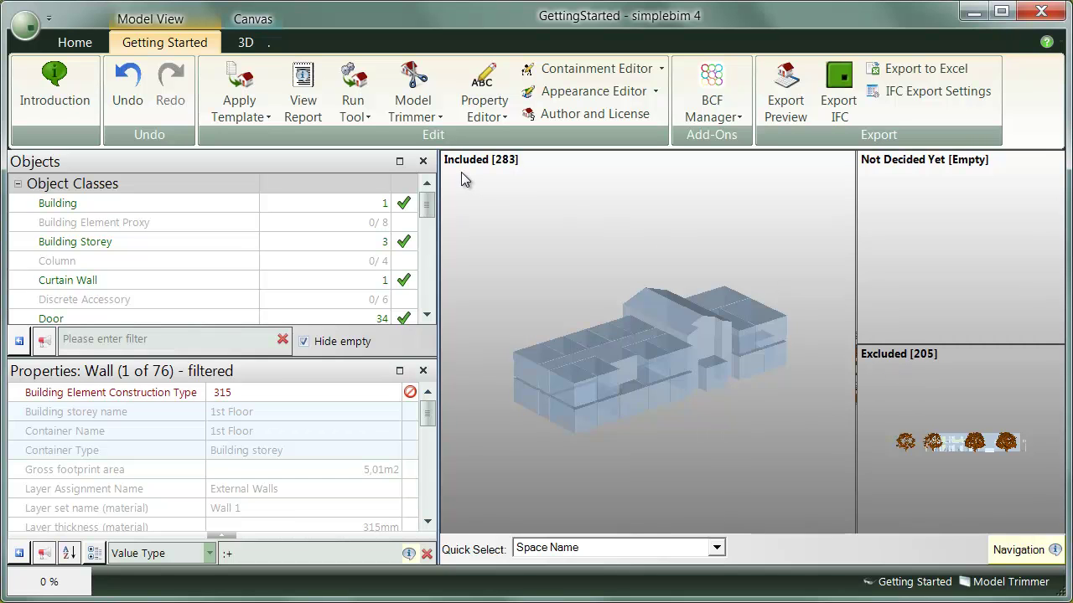
# Switch the 3D view from ghosted blue to full colour, showing walls, roofs and windows.
pyautogui.rightClick(544, 264)
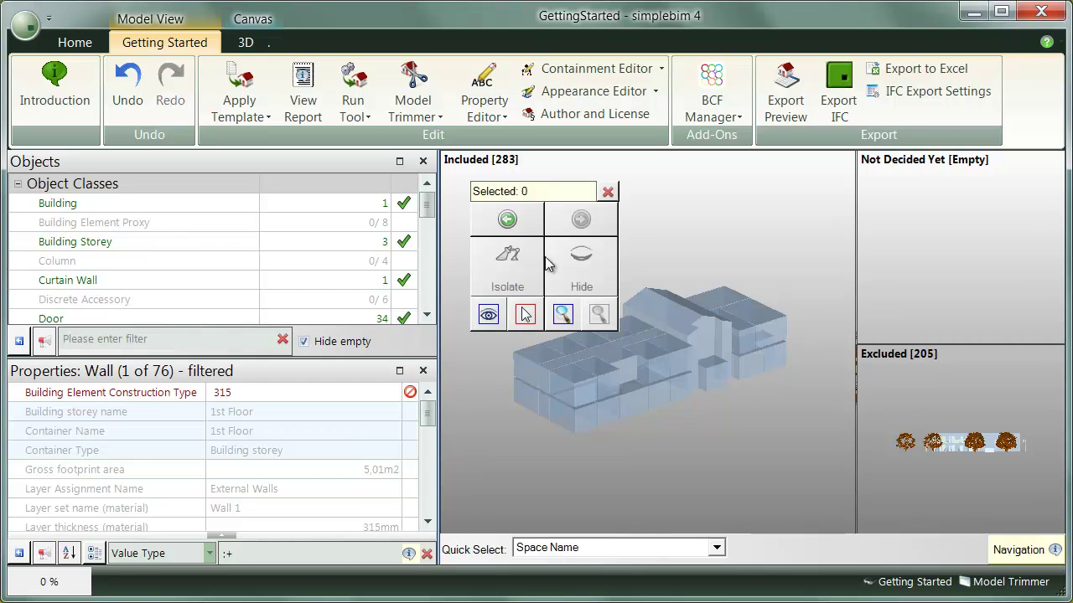
pyautogui.click(489, 314)
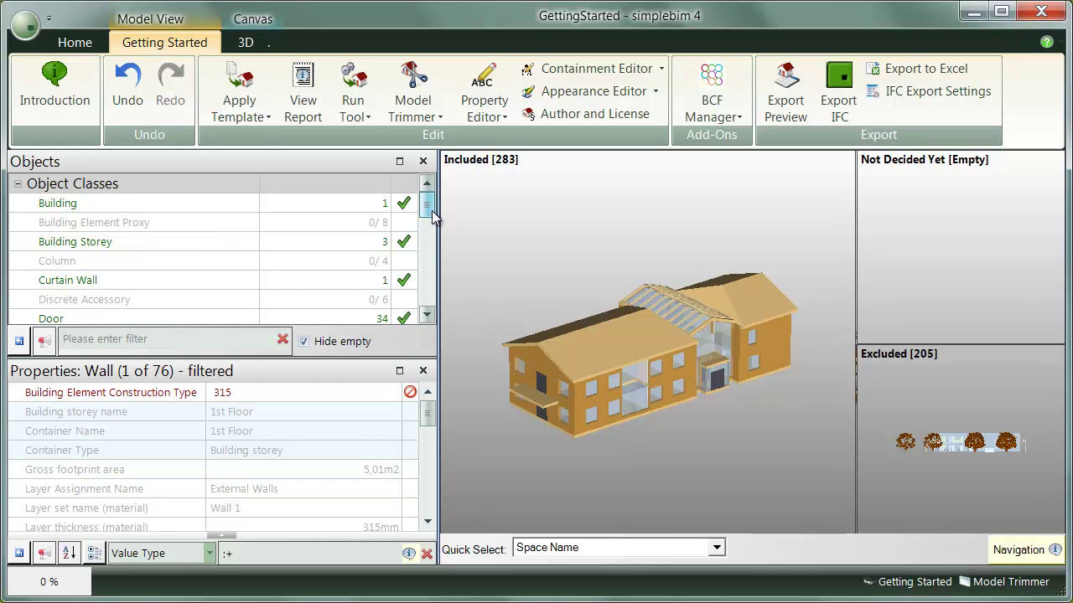
pyautogui.moveTo(427, 206); pyautogui.dragTo(427, 273)
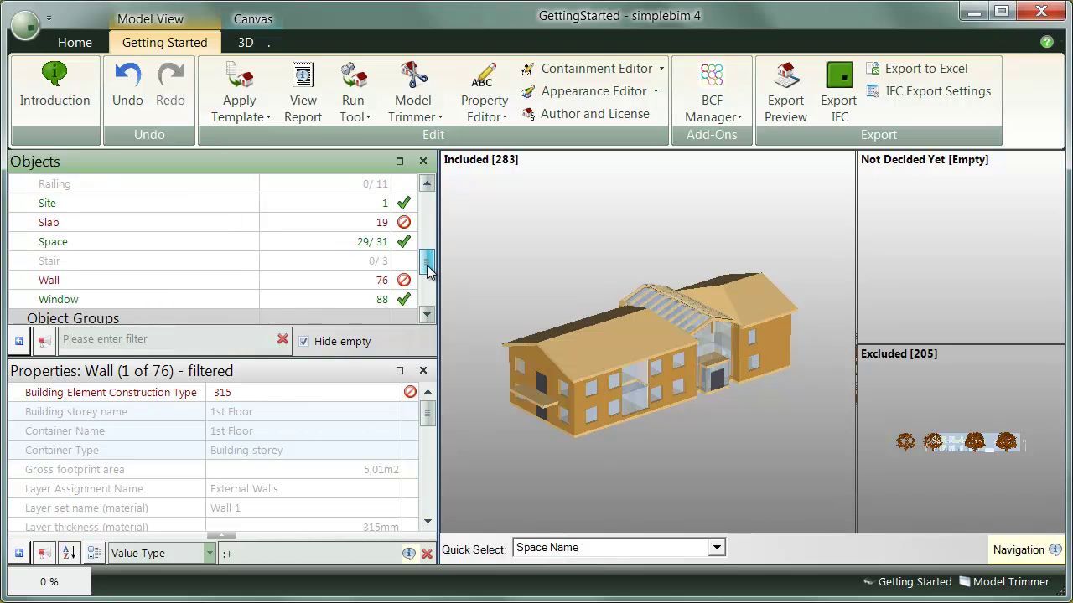
# Select Wall and exclude its Wall Net Volume and Wall Thickness properties.
pyautogui.click(170, 280)
pyautogui.click(399, 370)
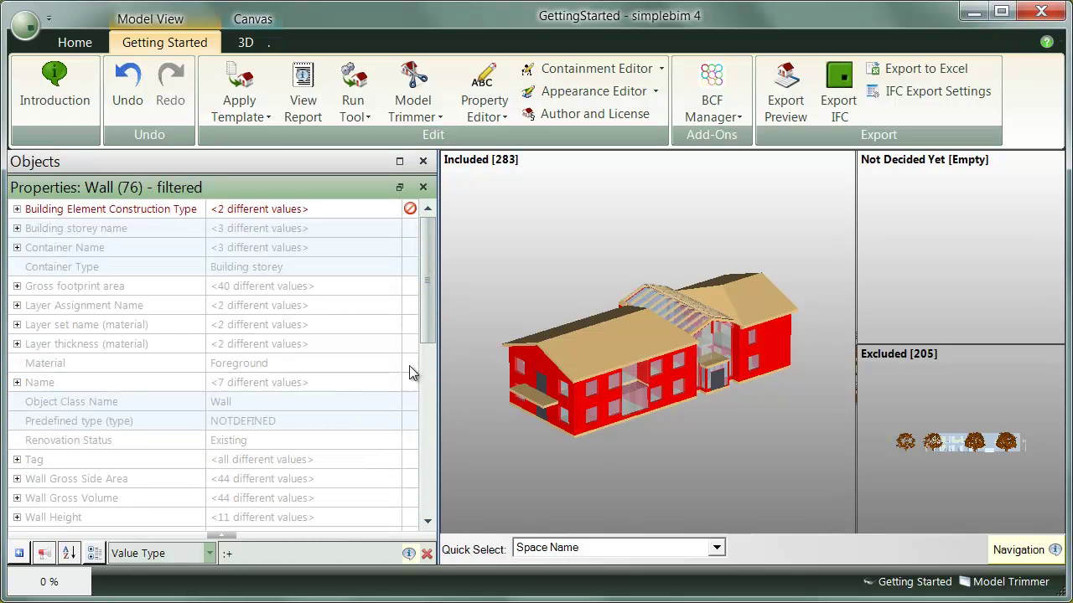
pyautogui.moveTo(434, 299); pyautogui.dragTo(434, 362)
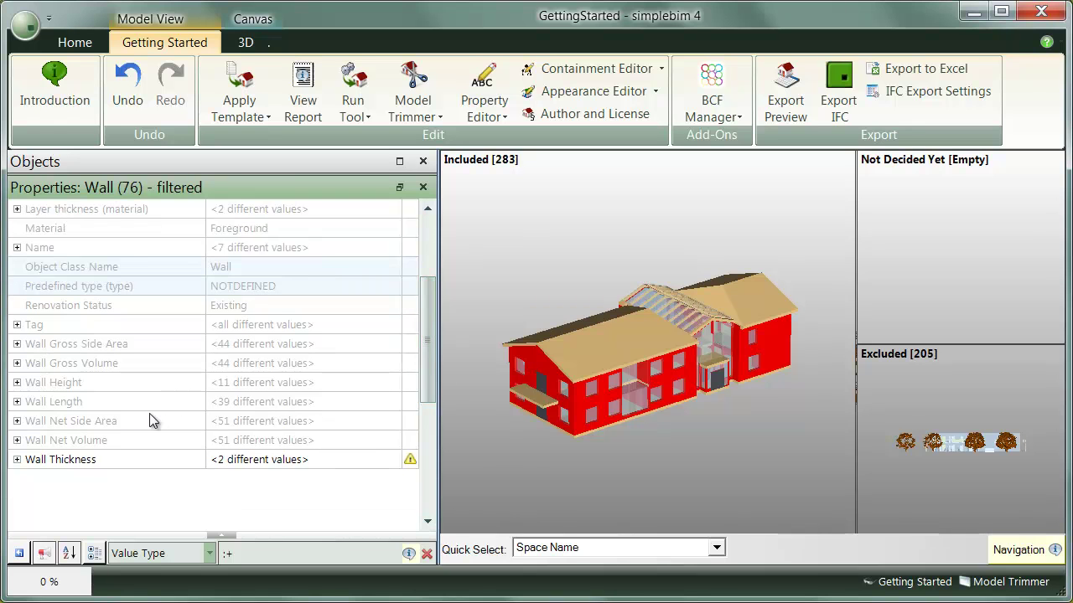
pyautogui.rightClick(97, 446)
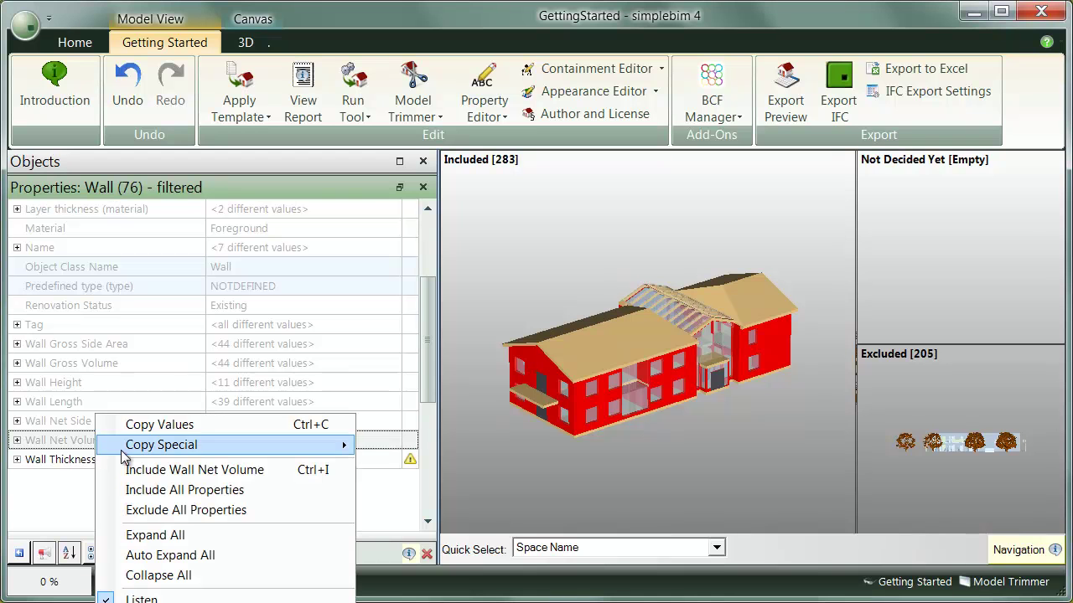
pyautogui.click(177, 472)
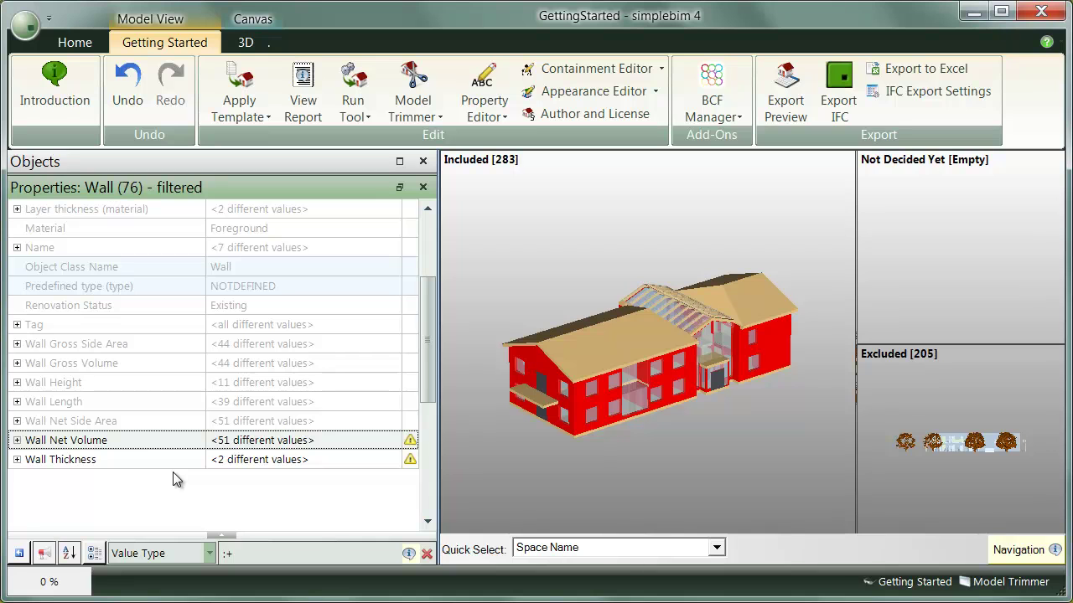
pyautogui.click(80, 458)
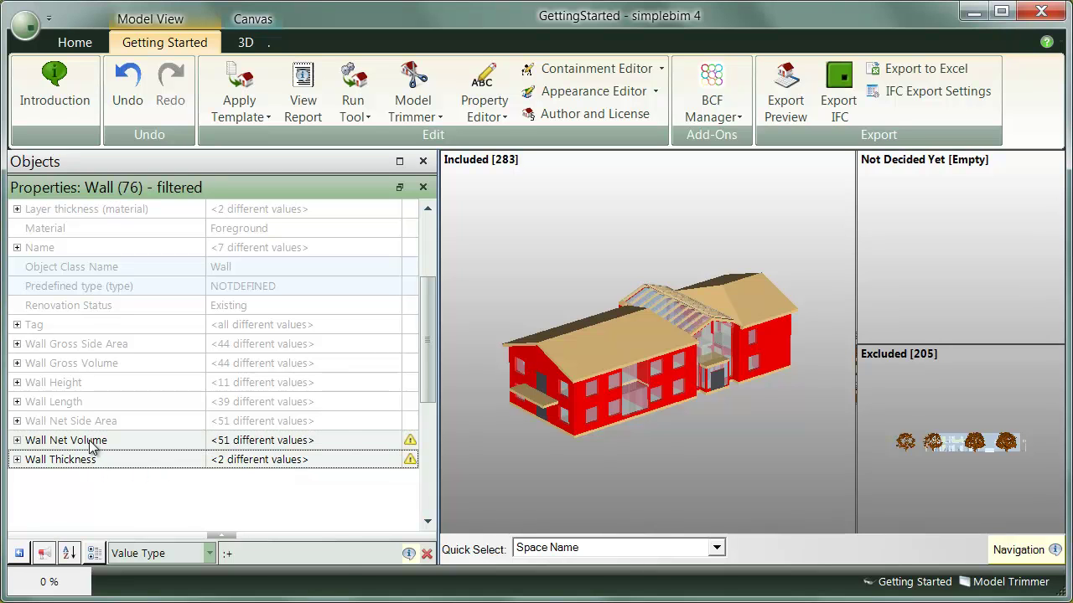
pyautogui.rightClick(92, 446)
pyautogui.click(151, 471)
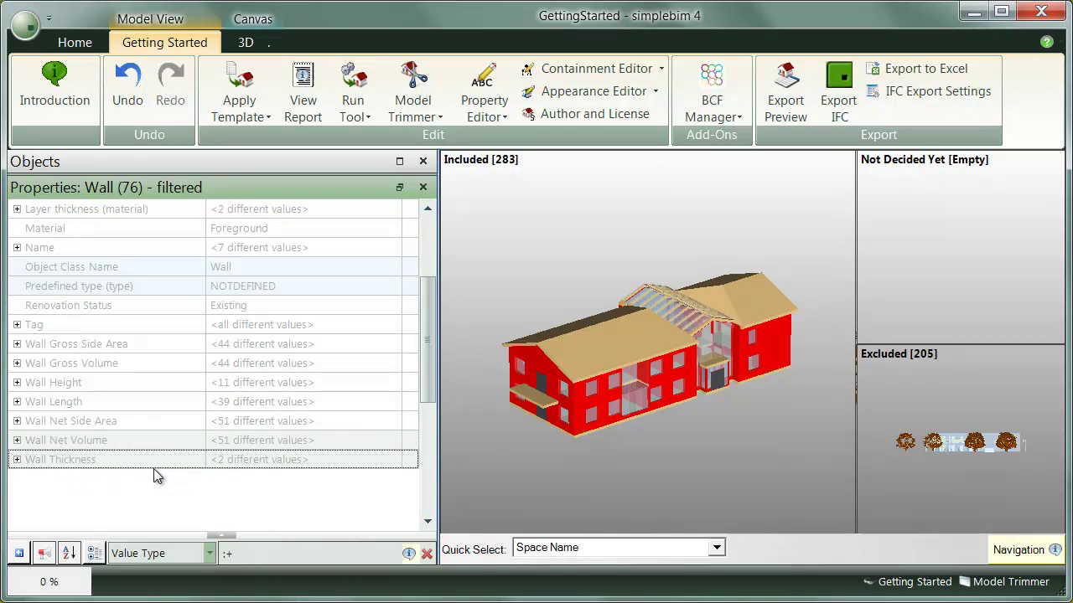
# Restore the panel layout and filter the wall properties by 'build'.
pyautogui.click(399, 187)
pyautogui.click(251, 553)
pyautogui.write('buil')
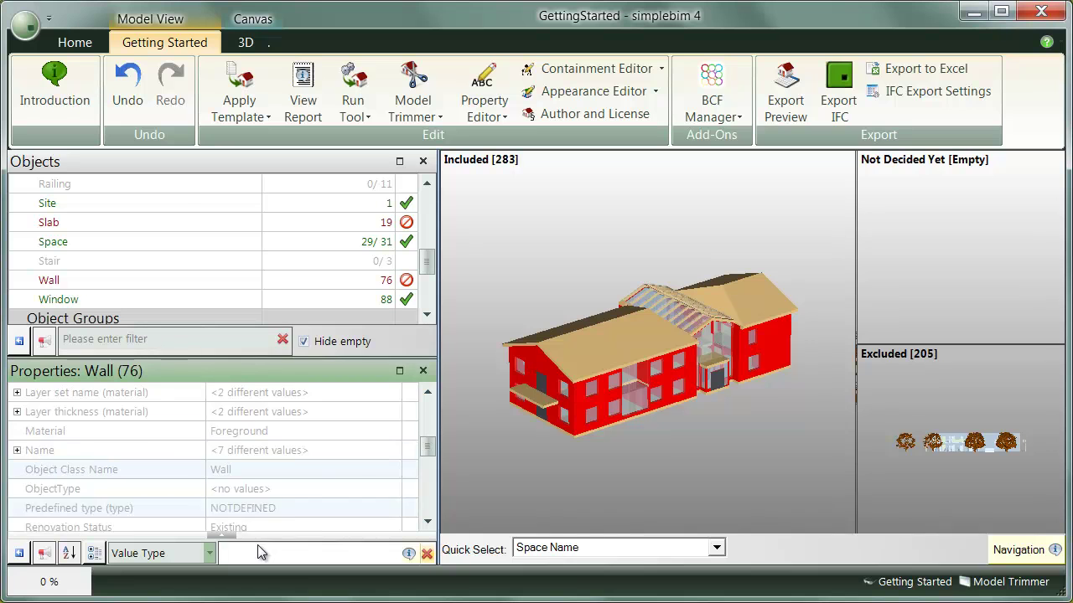
pyautogui.write('d')
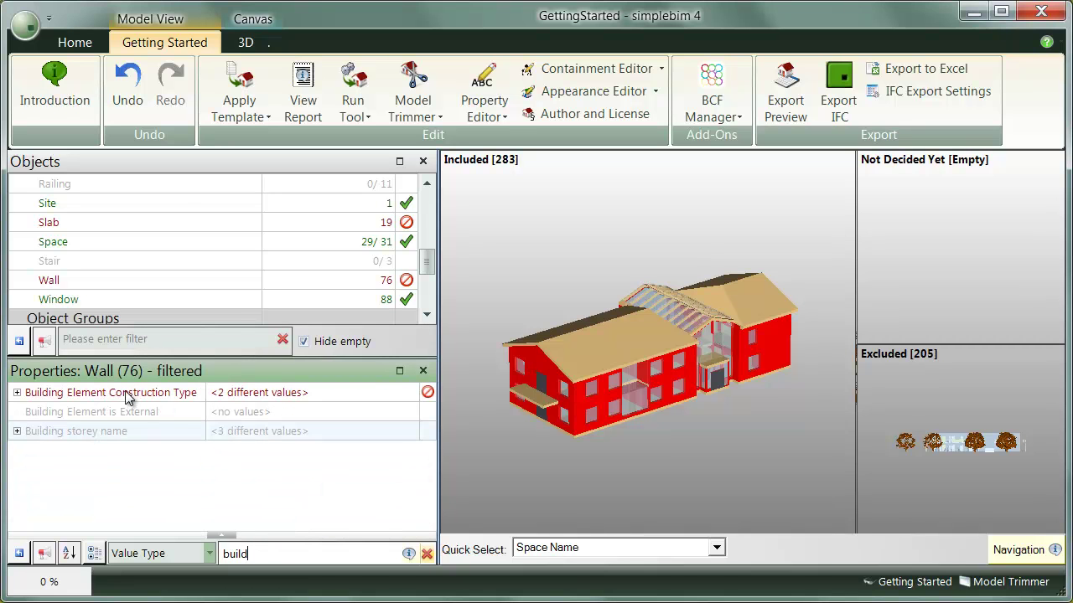
# Clear the 'build' filter and wall selection, then list the Run Tool options.
pyautogui.click(427, 556)
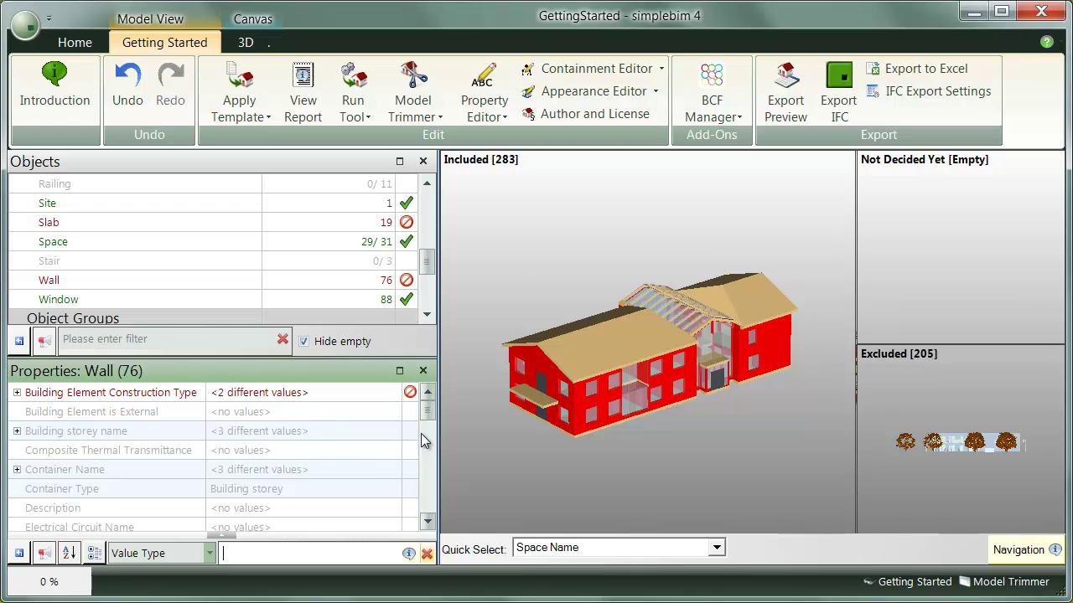
pyautogui.click(495, 283)
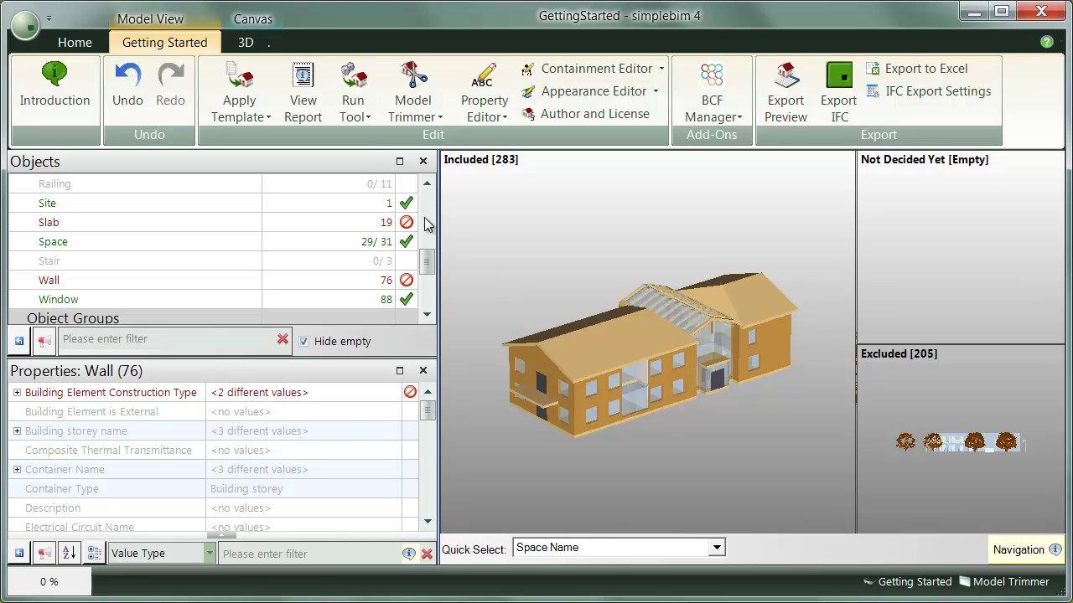
pyautogui.click(365, 119)
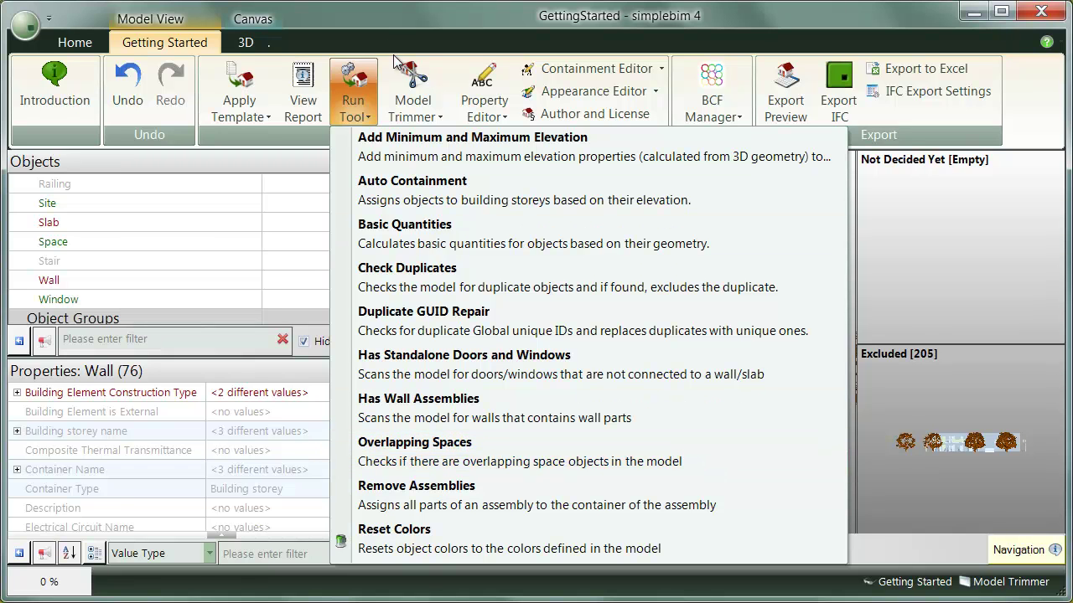
# Close the tools list and read the Slab, Wall and Building Element Construction Type validation errors.
pyautogui.click(388, 114)
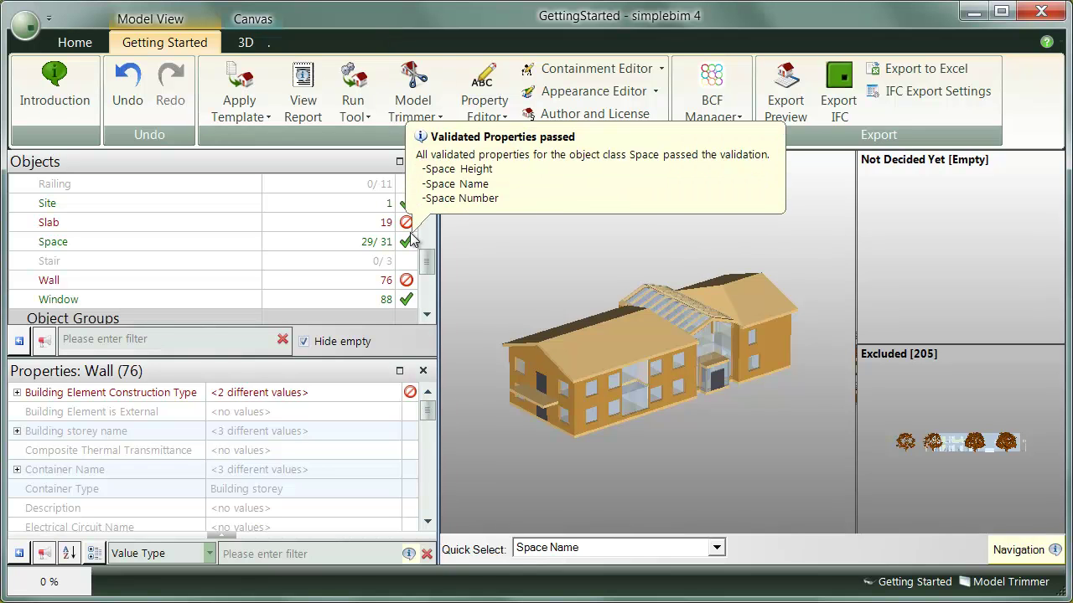
pyautogui.moveTo(410, 229)
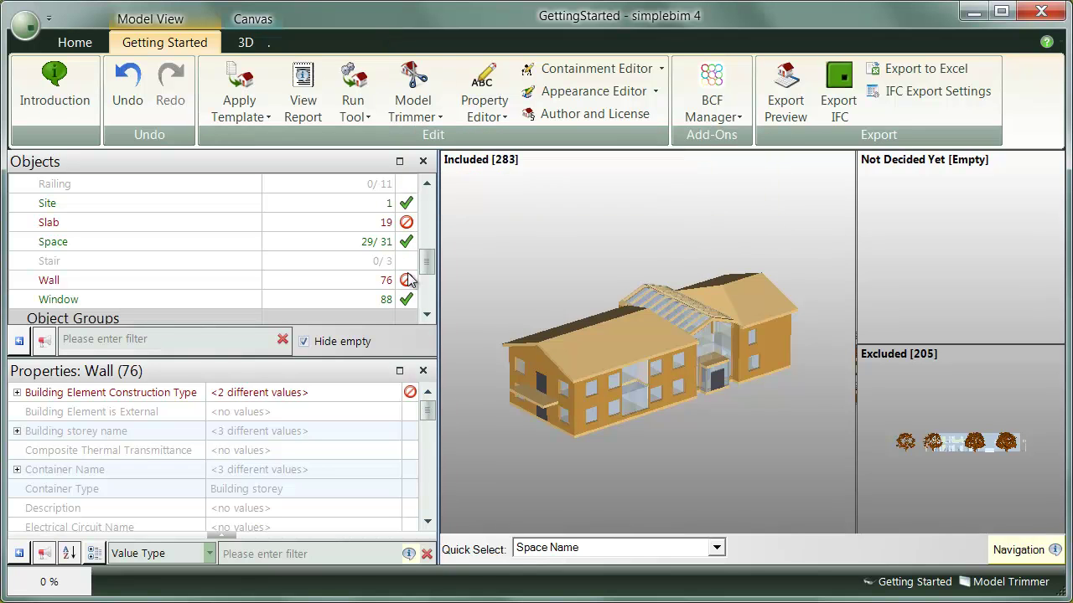
pyautogui.moveTo(409, 283)
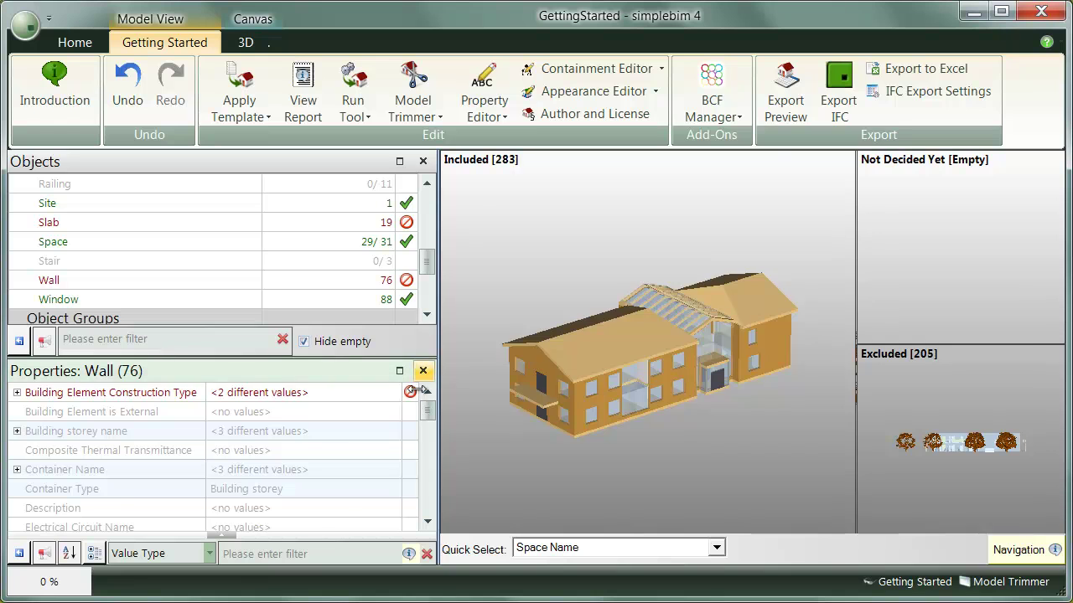
pyautogui.moveTo(414, 396)
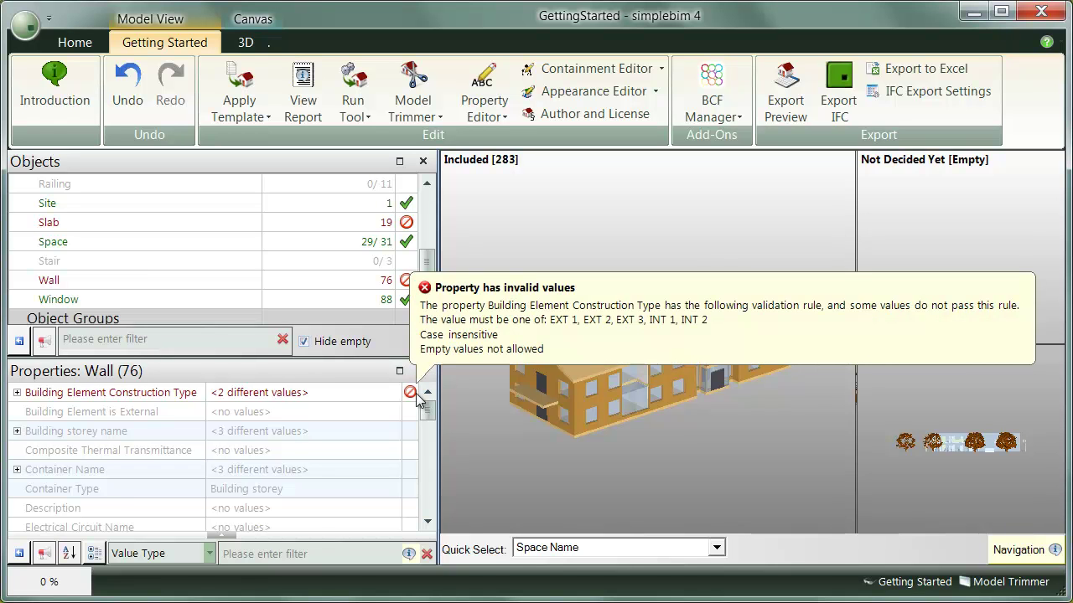